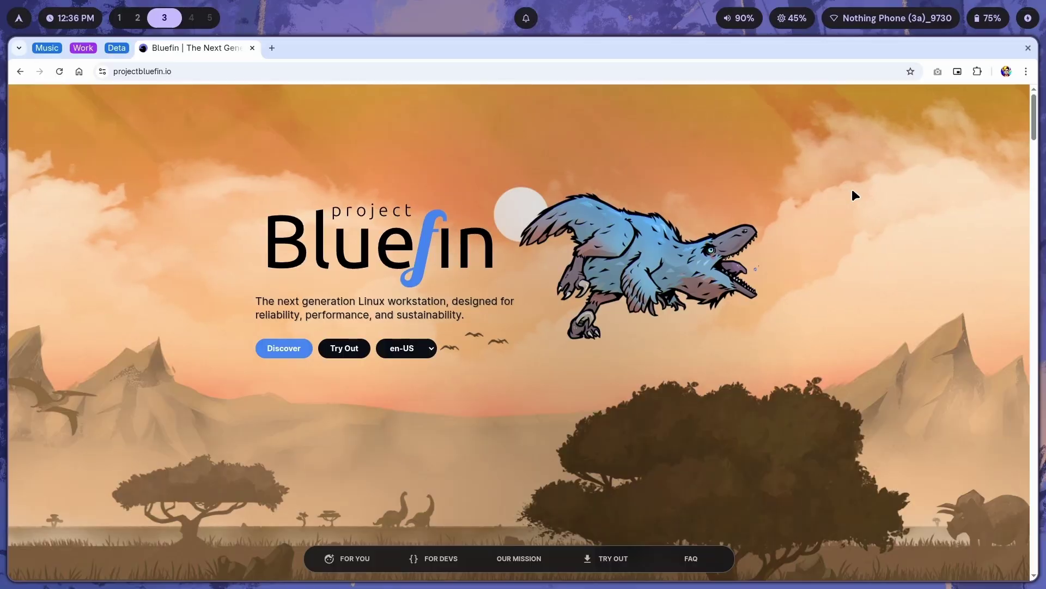
{"action": "scroll", "coordinate": [853, 191], "scroll_direction": "down", "scroll_amount": 5}
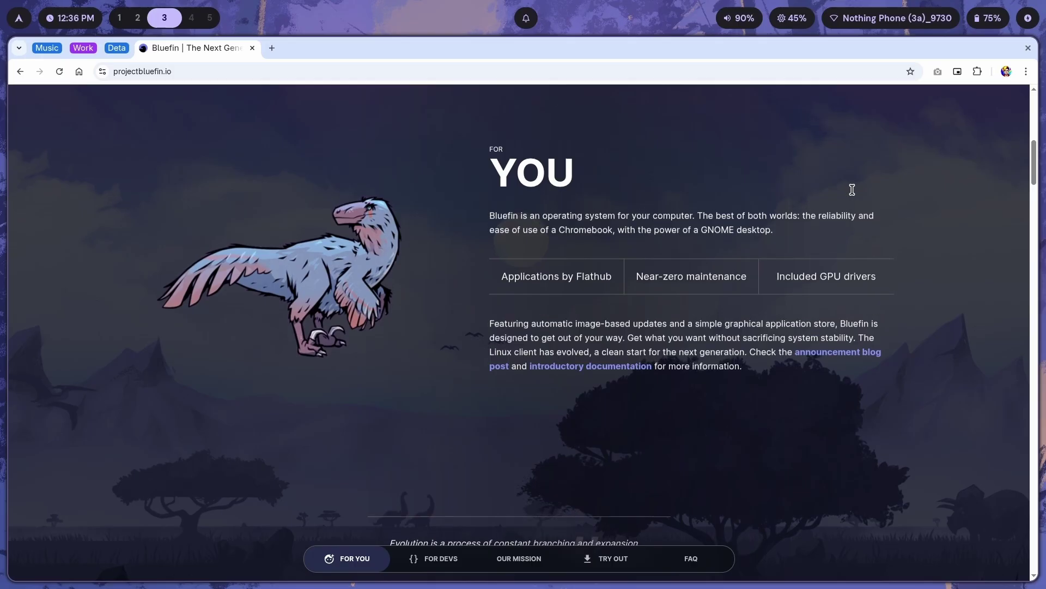
{"action": "scroll", "coordinate": [853, 190], "scroll_direction": "down", "scroll_amount": 10}
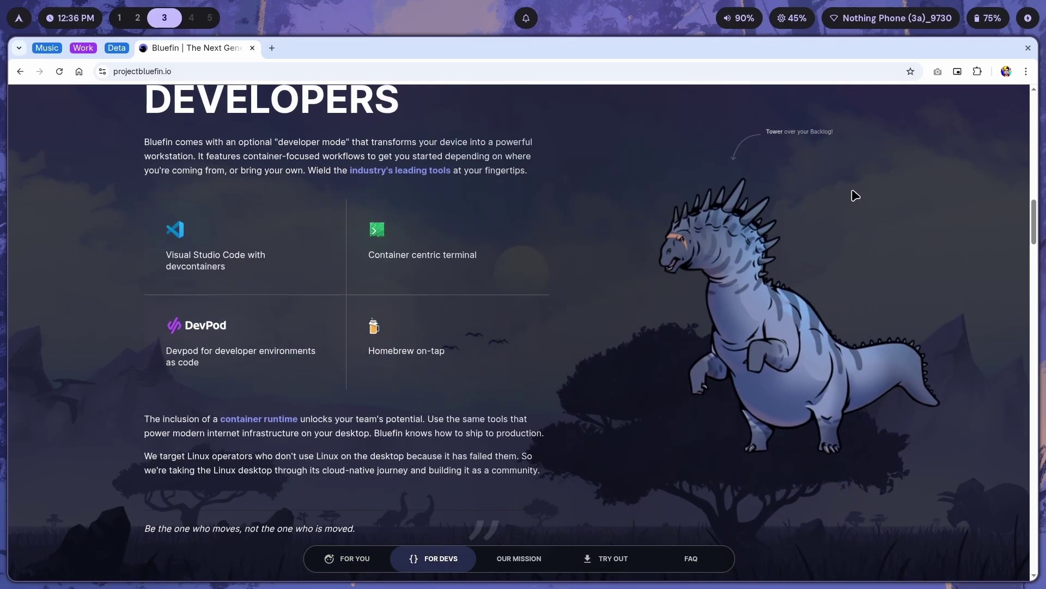
{"action": "scroll", "coordinate": [854, 195], "scroll_direction": "down", "scroll_amount": 15}
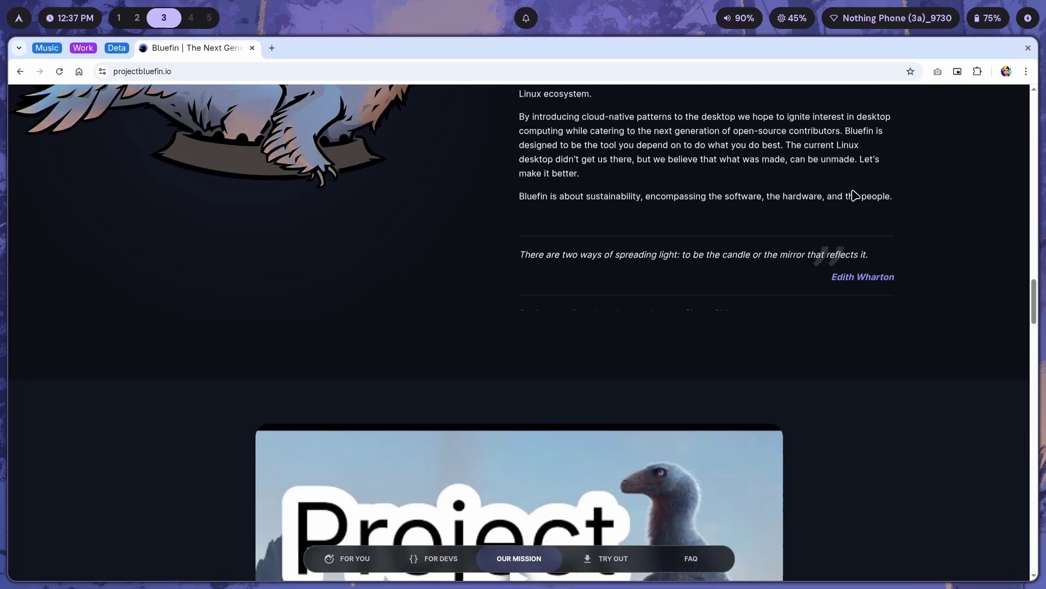
{"action": "scroll", "coordinate": [855, 195], "scroll_direction": "down", "scroll_amount": 10}
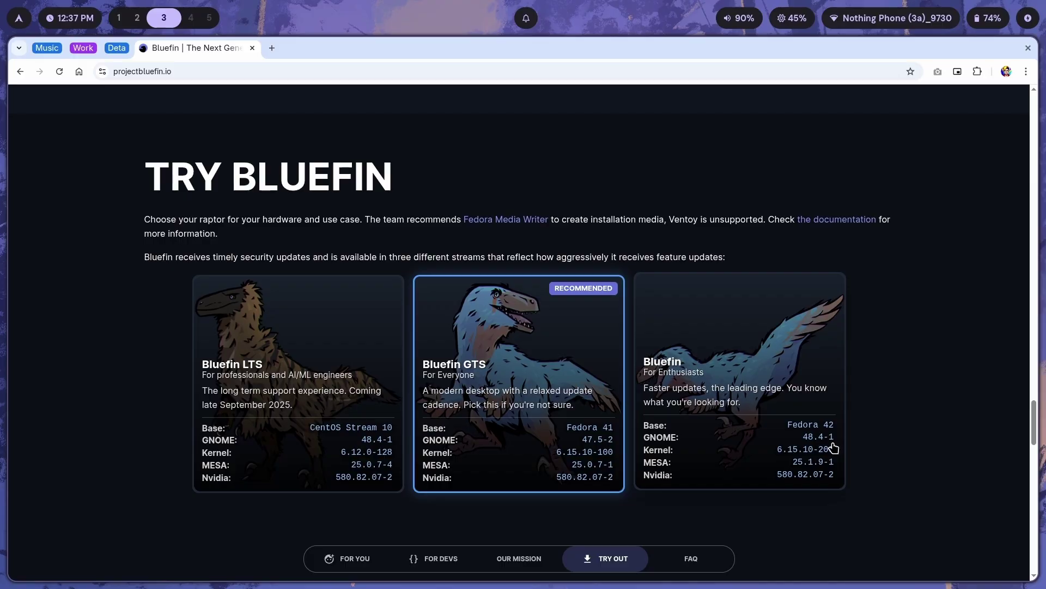
{"action": "scroll", "coordinate": [840, 432], "scroll_direction": "down", "scroll_amount": 6}
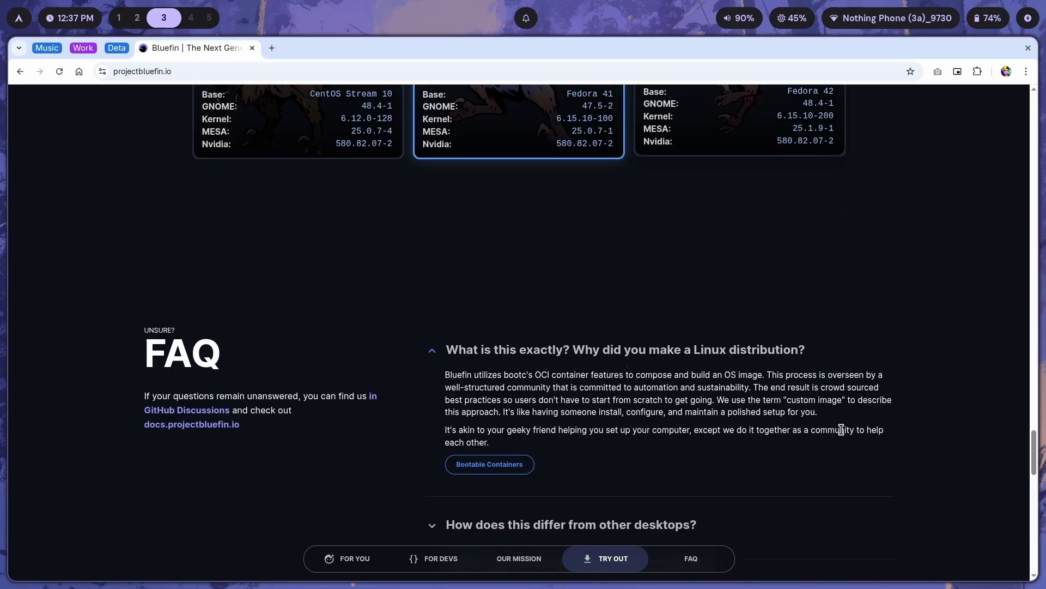
{"action": "scroll", "coordinate": [841, 430], "scroll_direction": "down", "scroll_amount": 10}
{"action": "scroll", "coordinate": [845, 433], "scroll_direction": "up", "scroll_amount": 15}
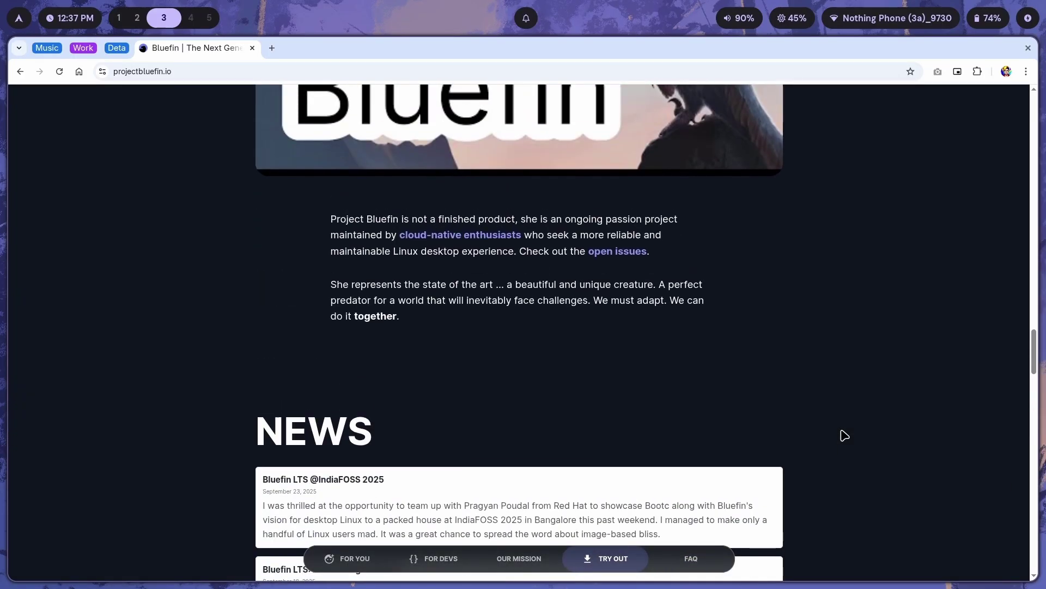
{"action": "scroll", "coordinate": [843, 435], "scroll_direction": "up", "scroll_amount": 20}
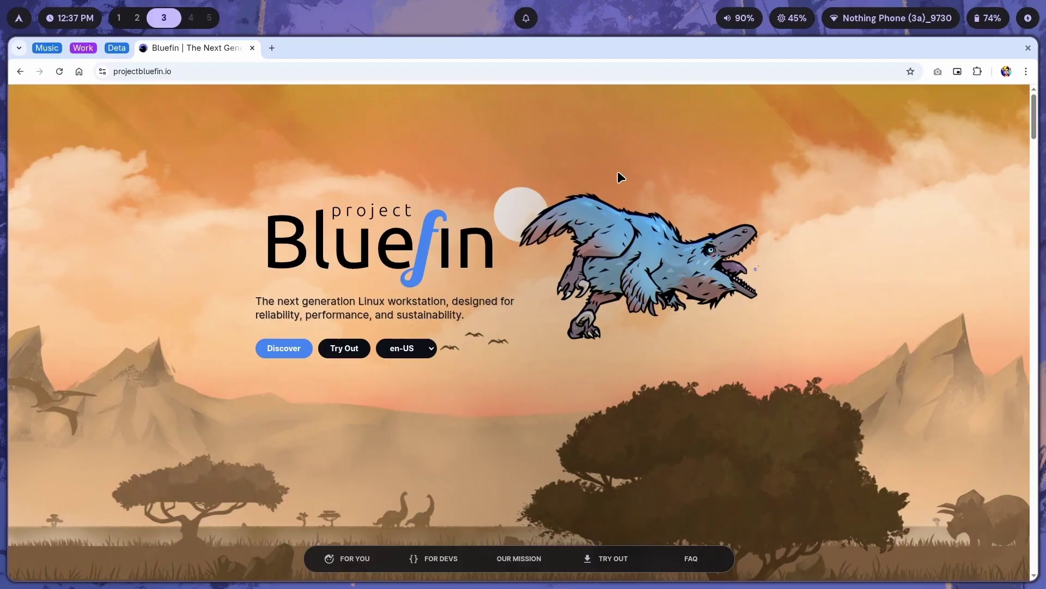
- Put the bluefin-stable VM full screen on workspace 2 and briefly peek at the guest's Activities overview
{"action": "key", "text": "super+2"}
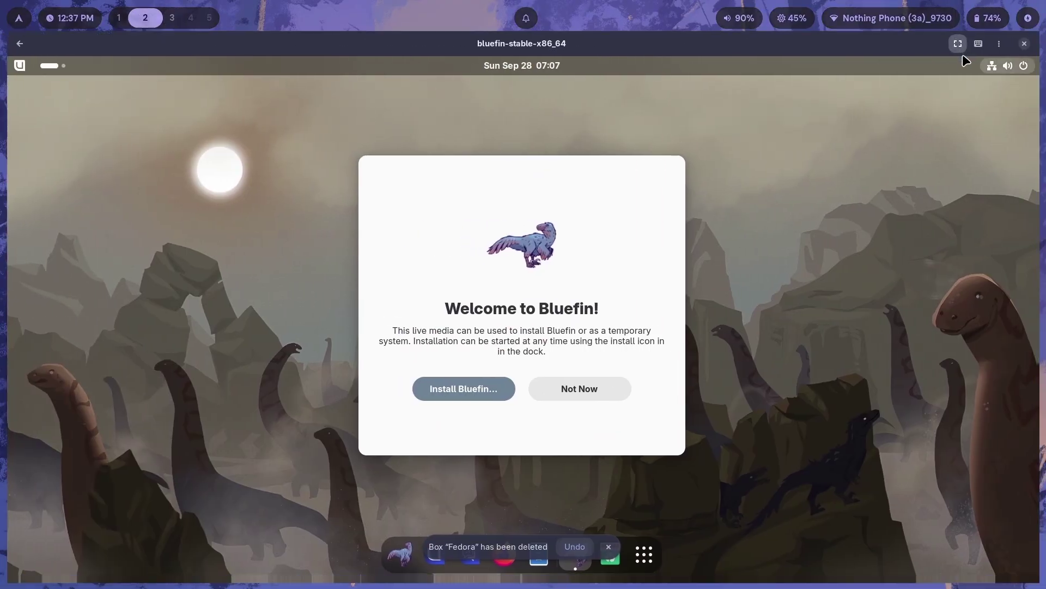
{"action": "left_click", "coordinate": [960, 52]}
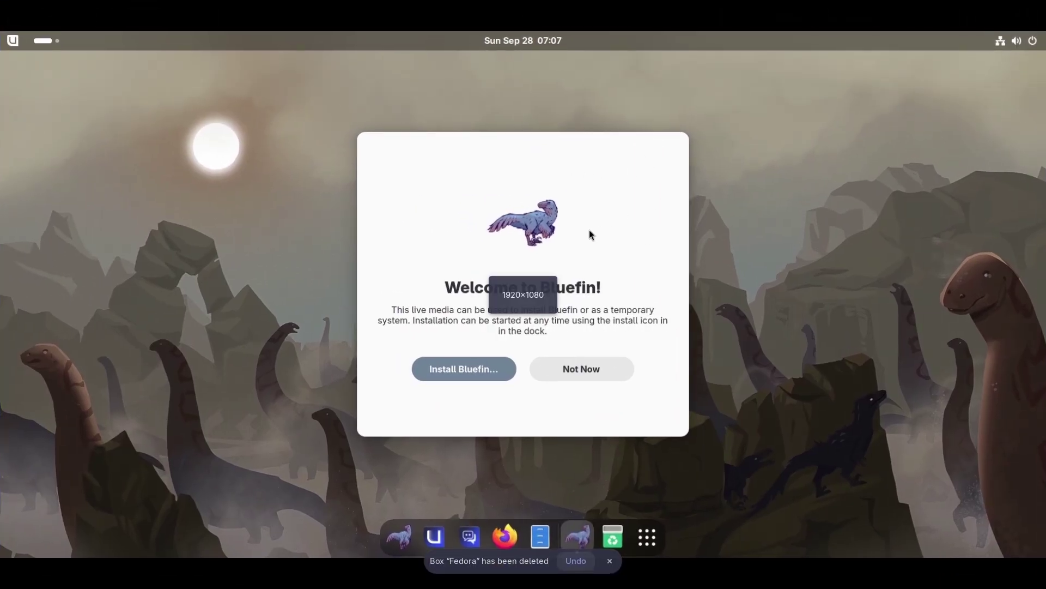
{"action": "key", "text": "super"}
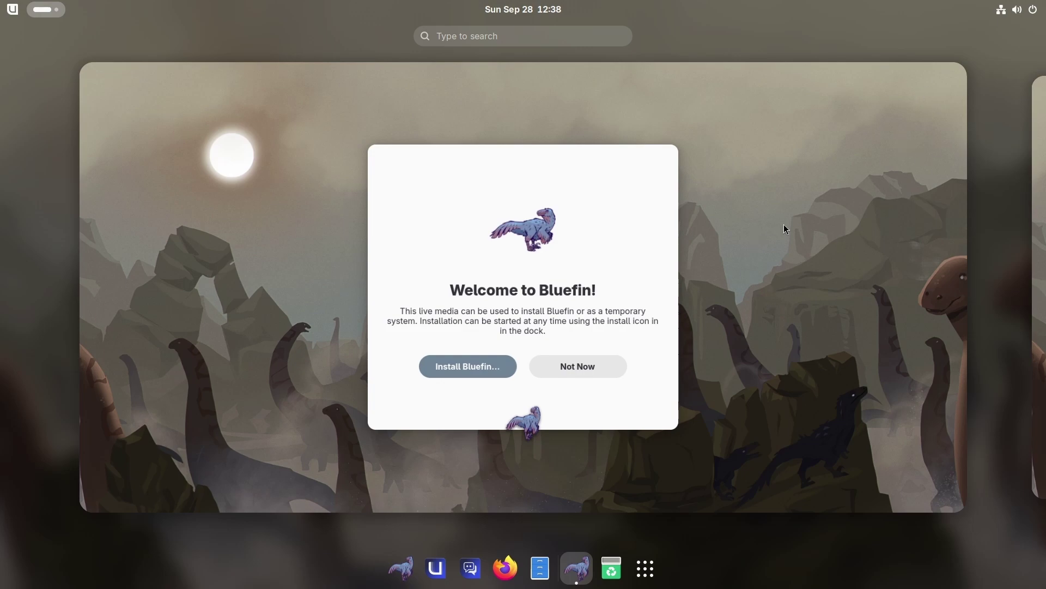
{"action": "left_click", "coordinate": [639, 202]}
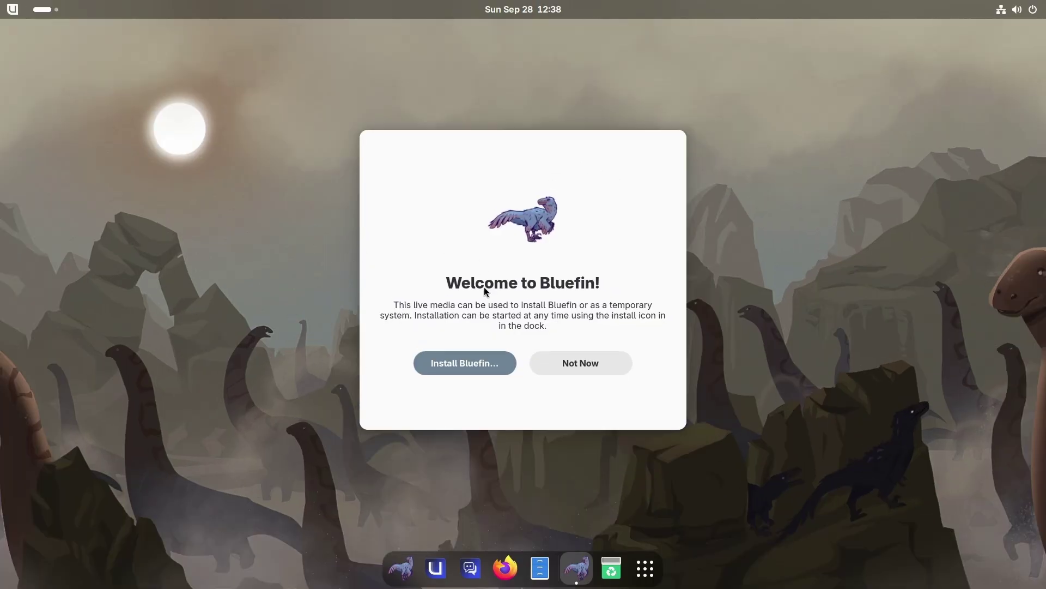
- Start Install Bluefin, quit the Anaconda installer without installing, and show the app grid
{"action": "left_click", "coordinate": [460, 365]}
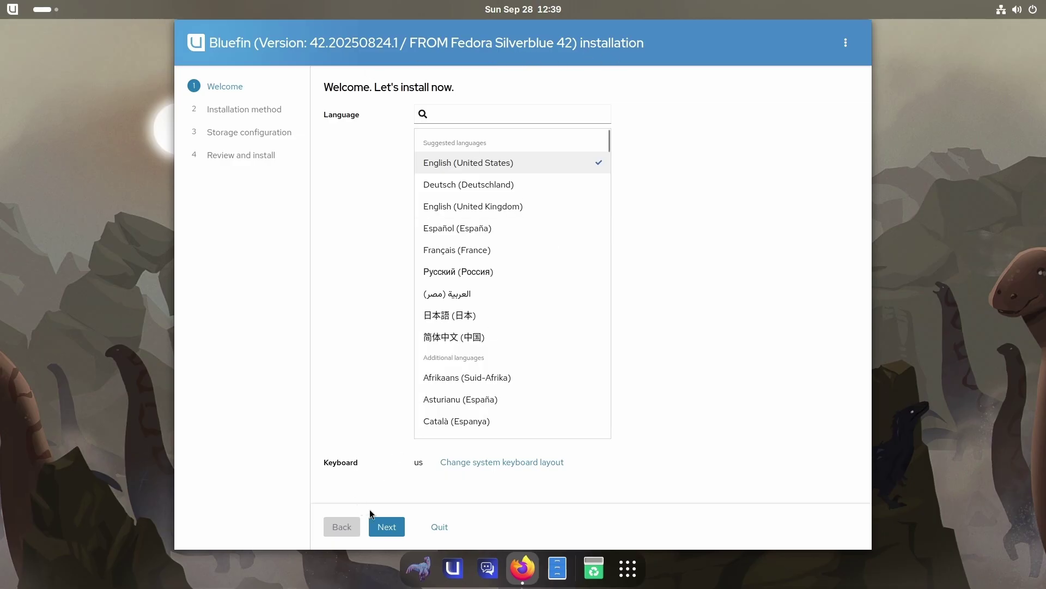
{"action": "left_click", "coordinate": [438, 528]}
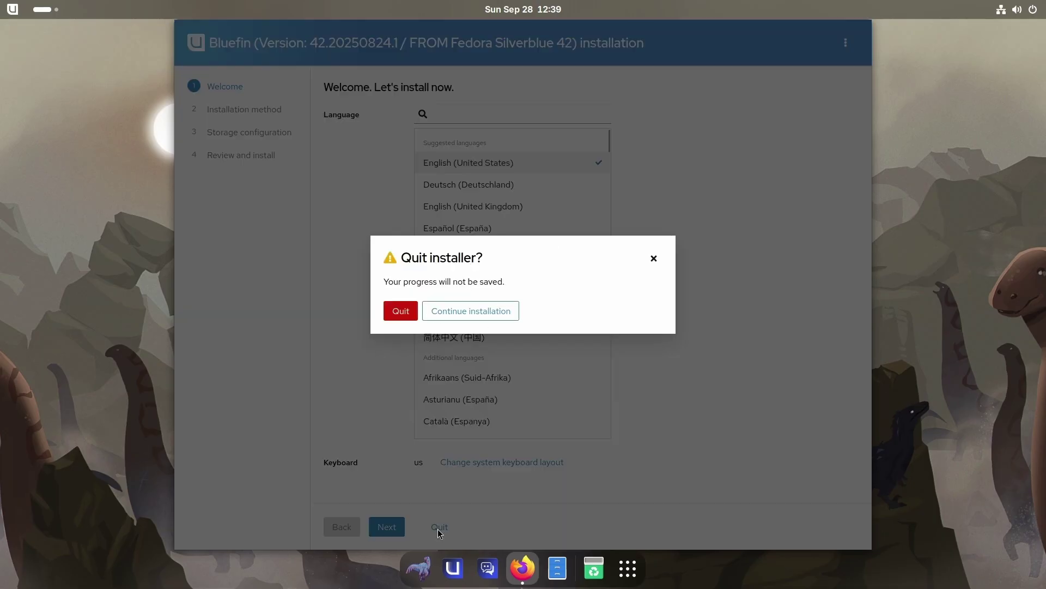
{"action": "left_click", "coordinate": [401, 313]}
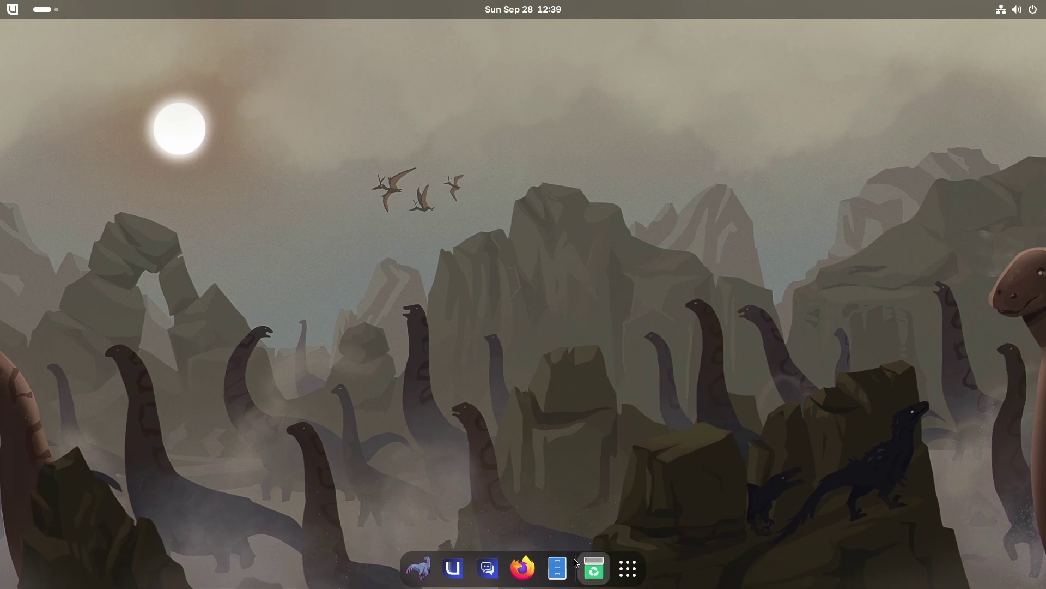
{"action": "left_click", "coordinate": [627, 570]}
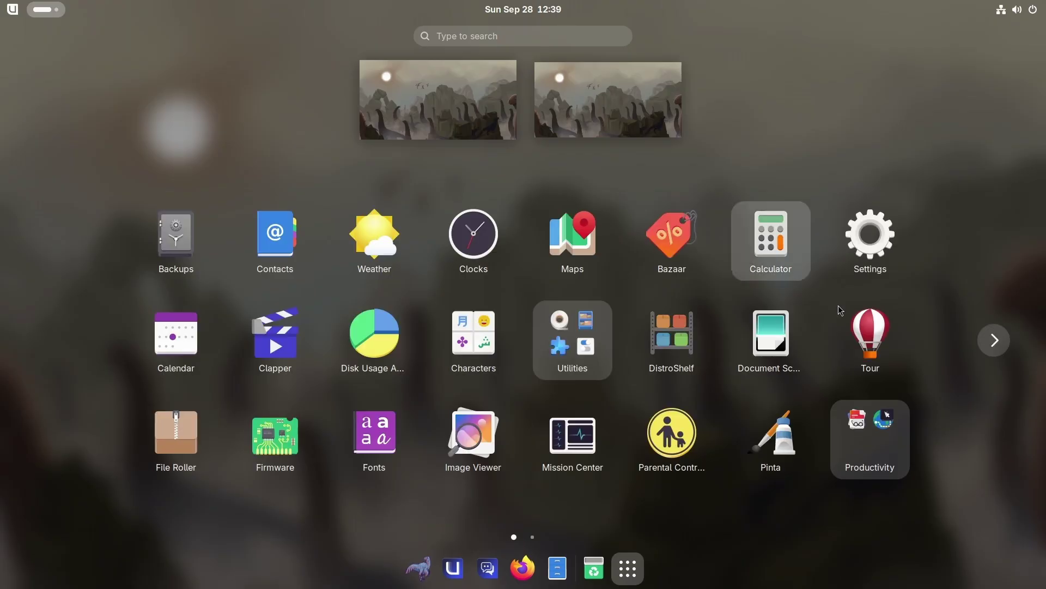
- Flip through the app grid pages and launch Bazaar by searching 'soft'
{"action": "scroll", "coordinate": [734, 328], "scroll_direction": "down", "scroll_amount": 1}
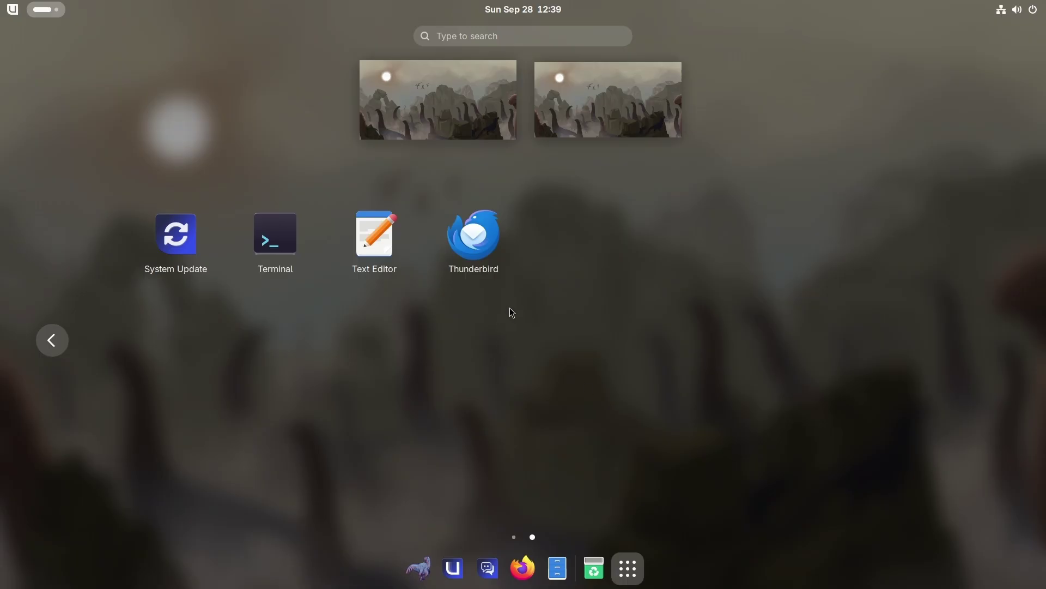
{"action": "scroll", "coordinate": [511, 312], "scroll_direction": "up", "scroll_amount": 1}
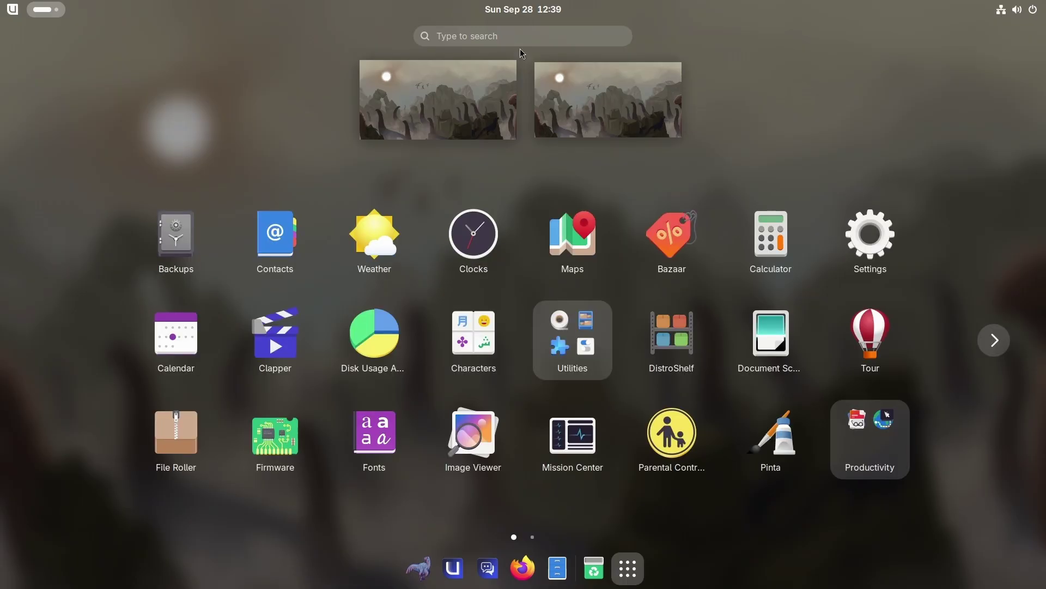
{"action": "type", "text": "soft"}
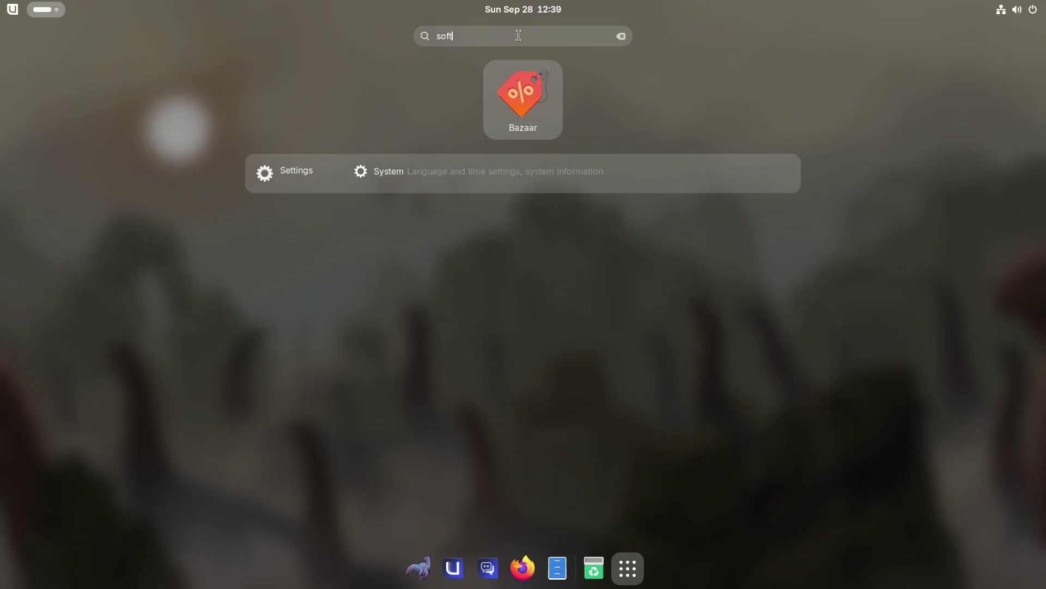
{"action": "key", "text": "Return"}
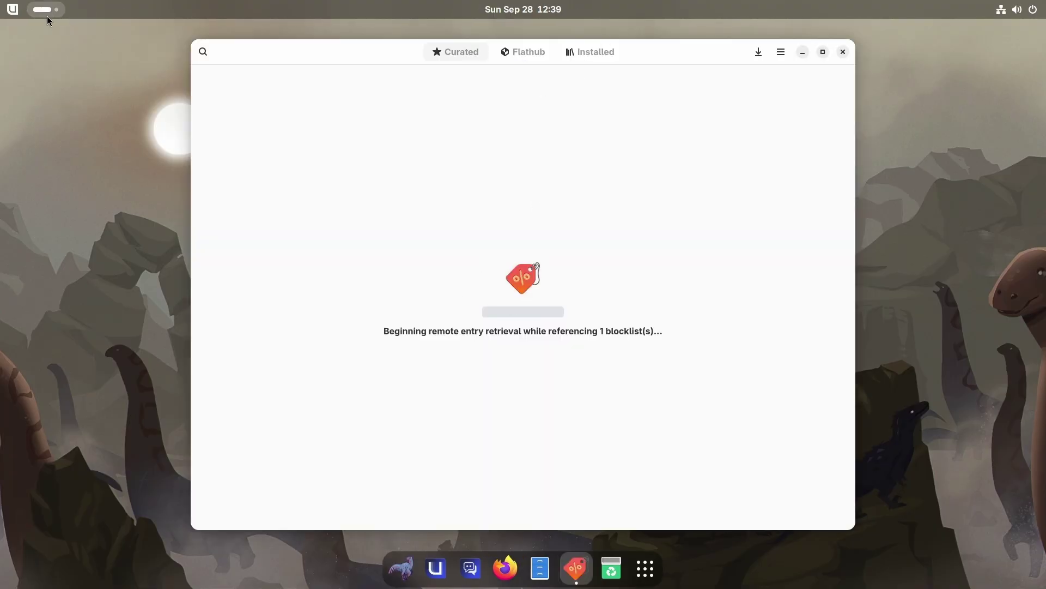
{"action": "scroll", "coordinate": [47, 15], "scroll_direction": "down", "scroll_amount": 1}
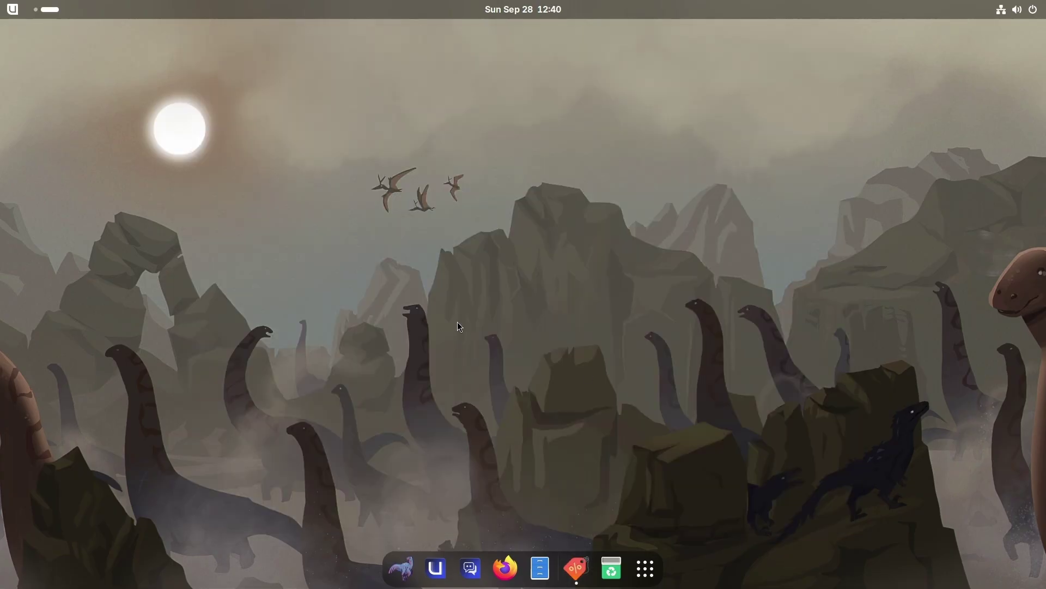
{"action": "key", "text": "super+Page_Up"}
{"action": "scroll", "coordinate": [507, 316], "scroll_direction": "down", "scroll_amount": 10}
{"action": "scroll", "coordinate": [507, 316], "scroll_direction": "down", "scroll_amount": 1}
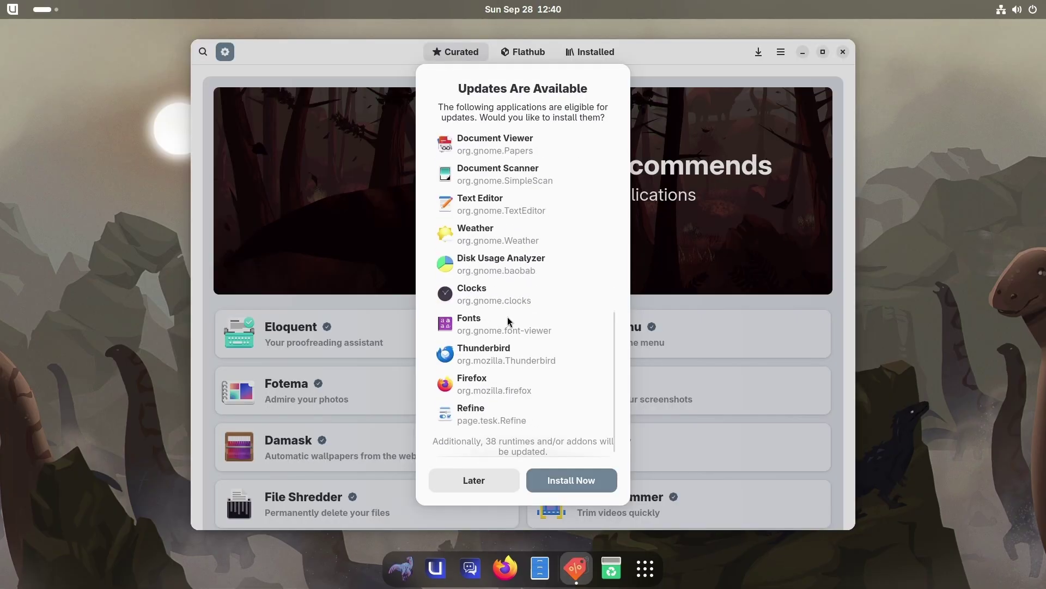
{"action": "left_click", "coordinate": [475, 480]}
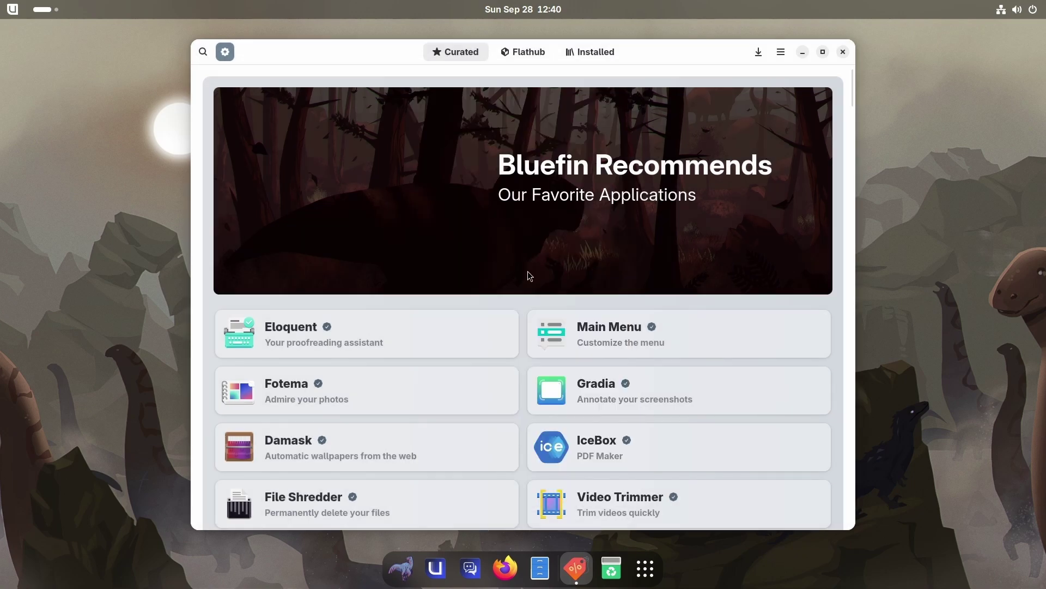
- Scroll the Curated page and open Google Chrome's details (proprietary, Flathub, 130.1 MB)
{"action": "scroll", "coordinate": [524, 276], "scroll_direction": "down", "scroll_amount": 15}
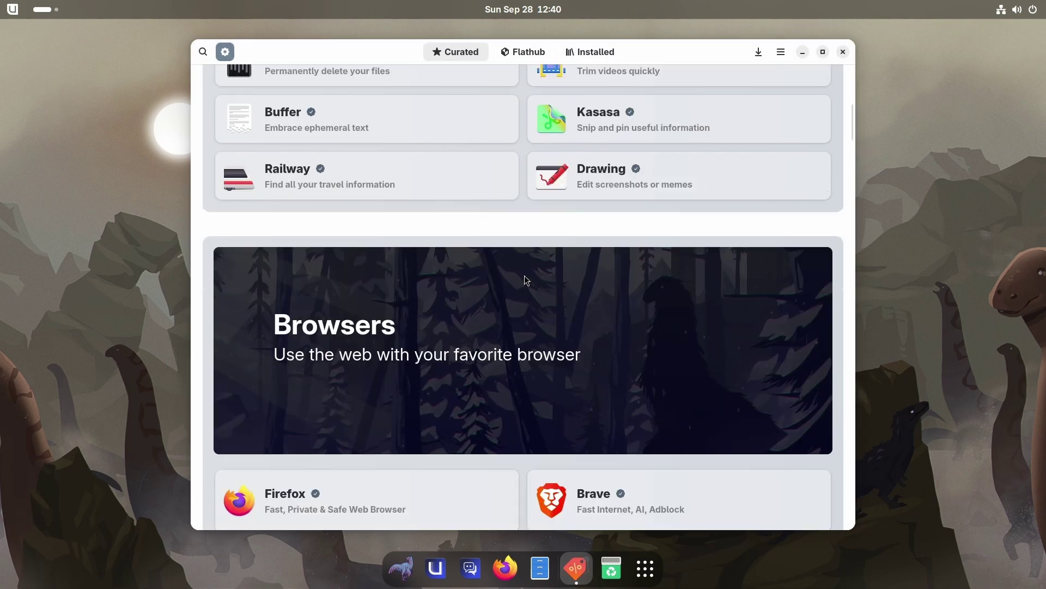
{"action": "scroll", "coordinate": [524, 281], "scroll_direction": "down", "scroll_amount": 7}
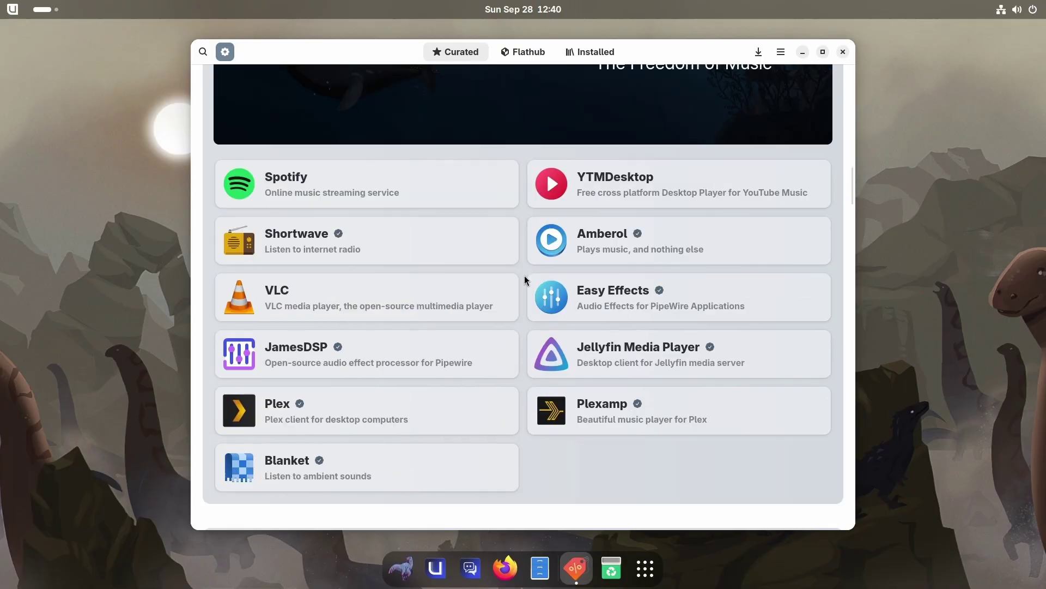
{"action": "scroll", "coordinate": [524, 278], "scroll_direction": "down", "scroll_amount": 17}
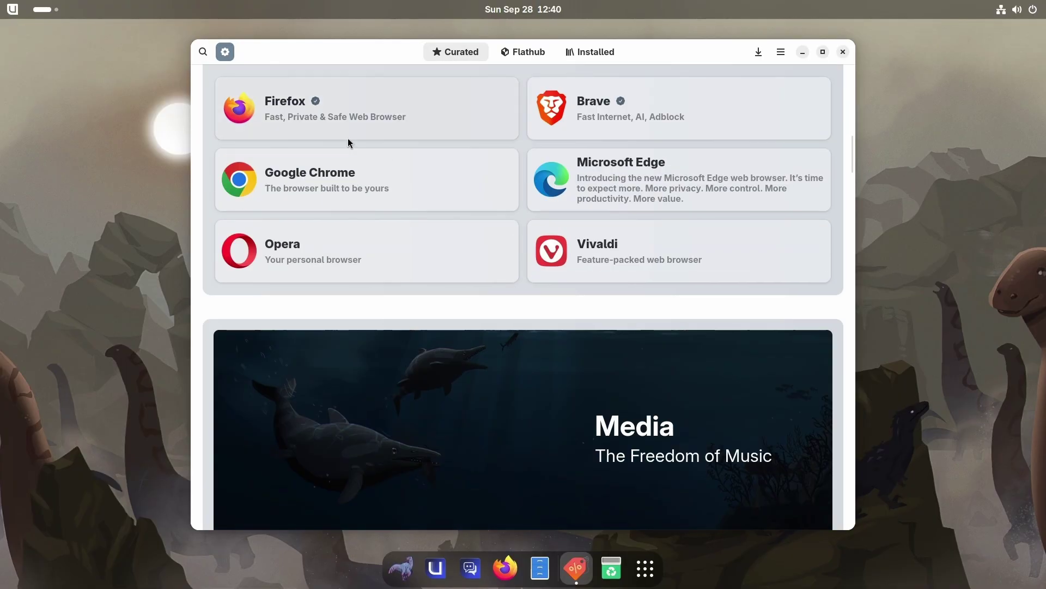
{"action": "left_click", "coordinate": [339, 174]}
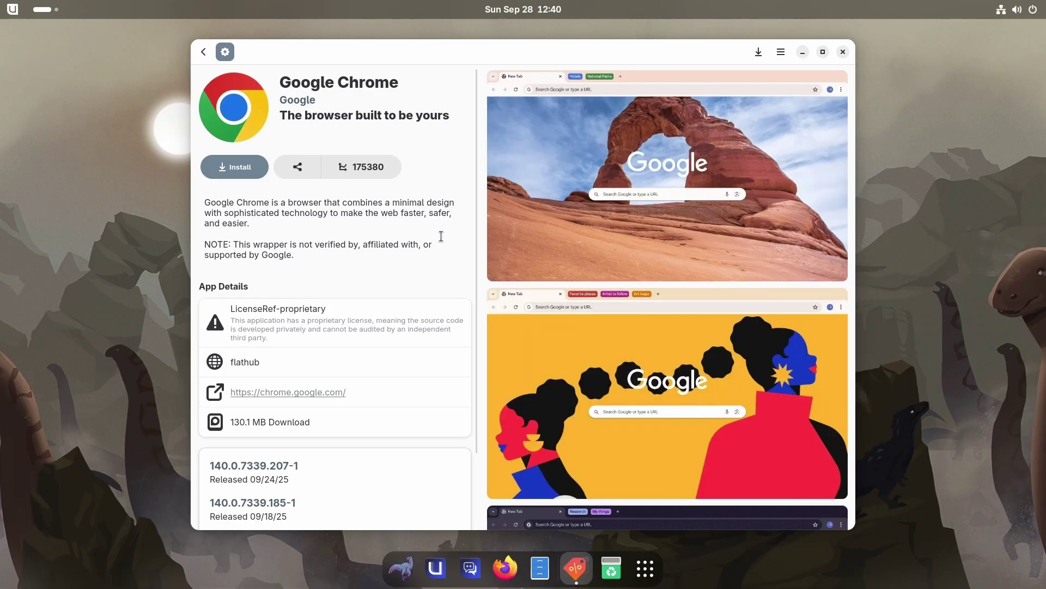
- Dismiss the screenshot notice and launch Terminal by searching 'ter'
{"action": "right_click", "coordinate": [606, 155]}
{"action": "left_click", "coordinate": [610, 175]}
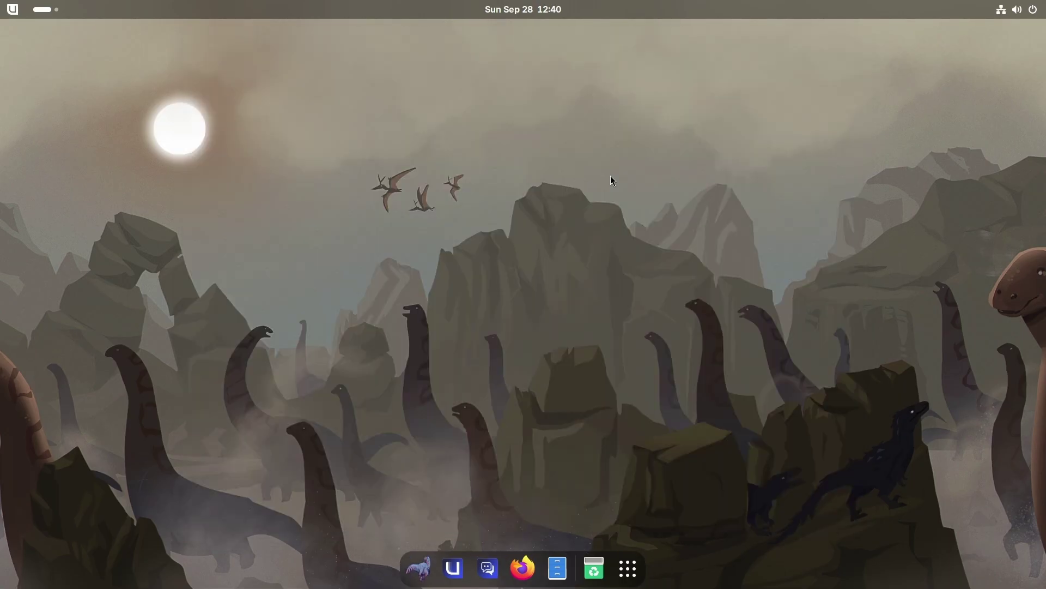
{"action": "left_click", "coordinate": [628, 569]}
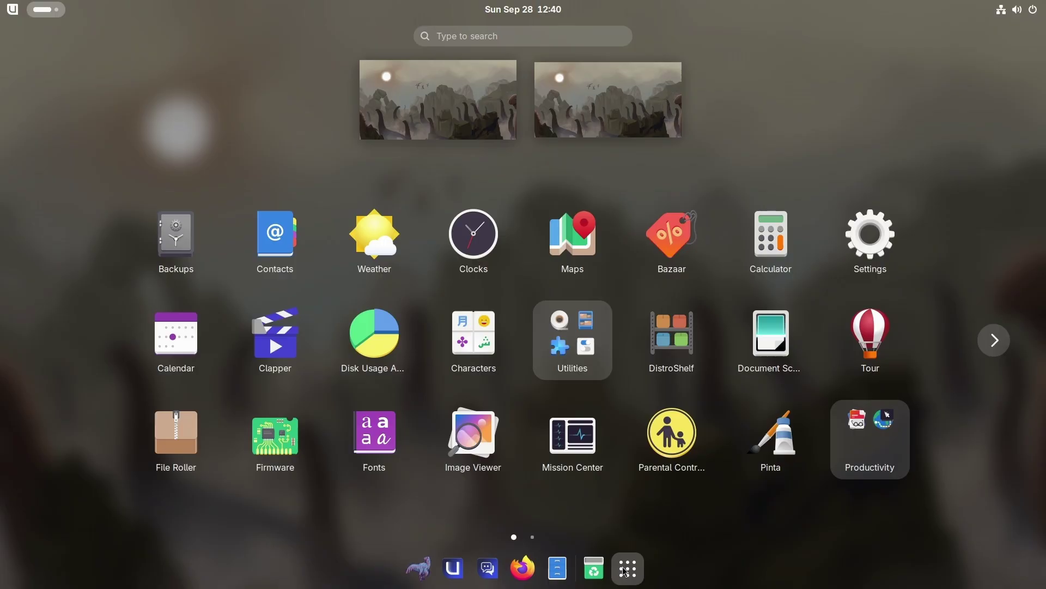
{"action": "type", "text": "ter"}
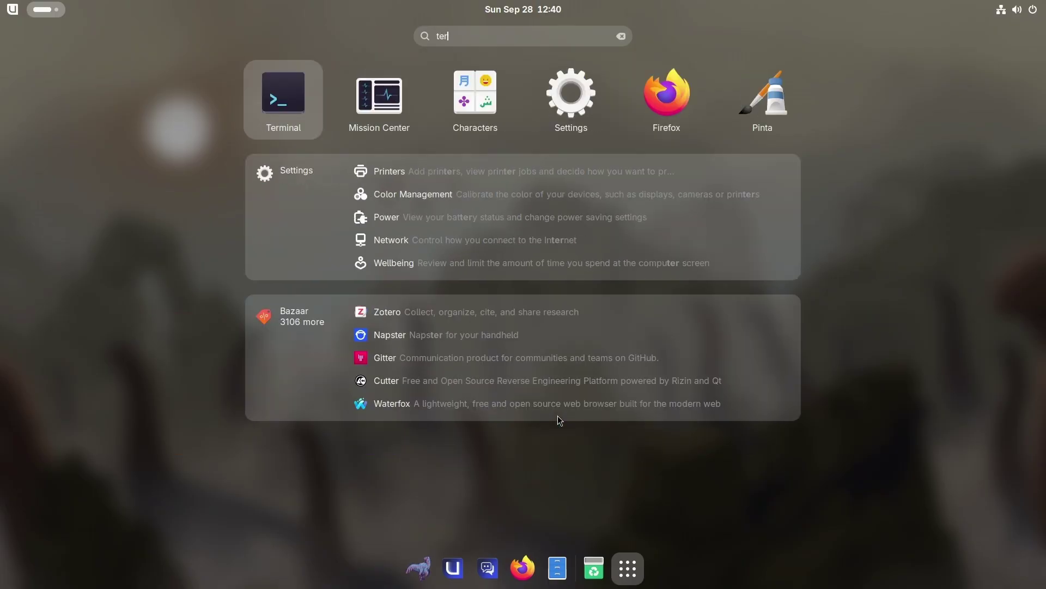
{"action": "key", "text": "Return"}
- Run brew --version, then shrink the text and widen the window to show the full neofetch summary
{"action": "type", "text": "brew"}
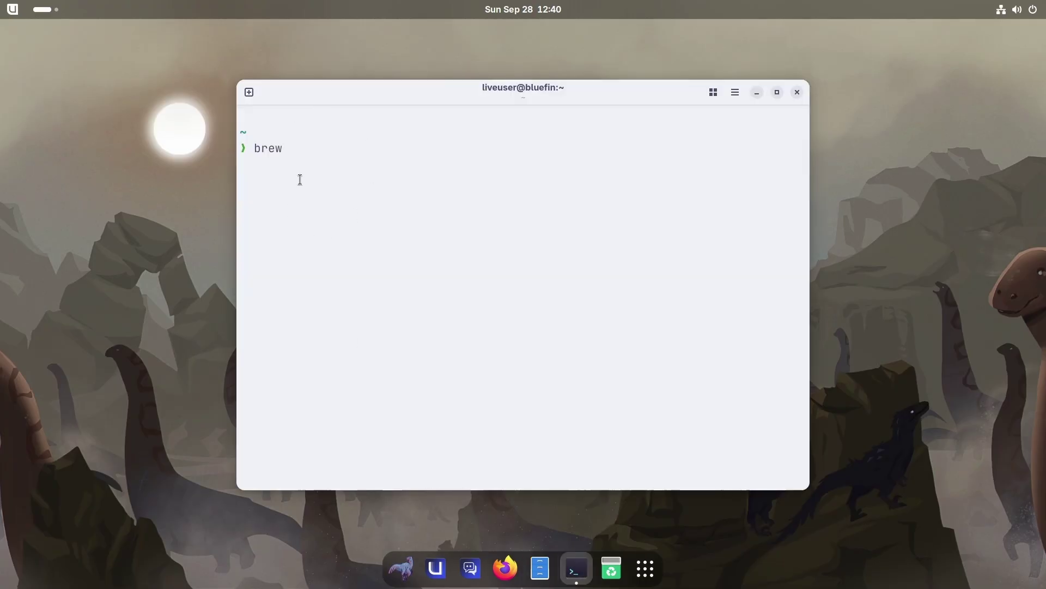
{"action": "type", "text": " --version"}
{"action": "key", "text": "Return"}
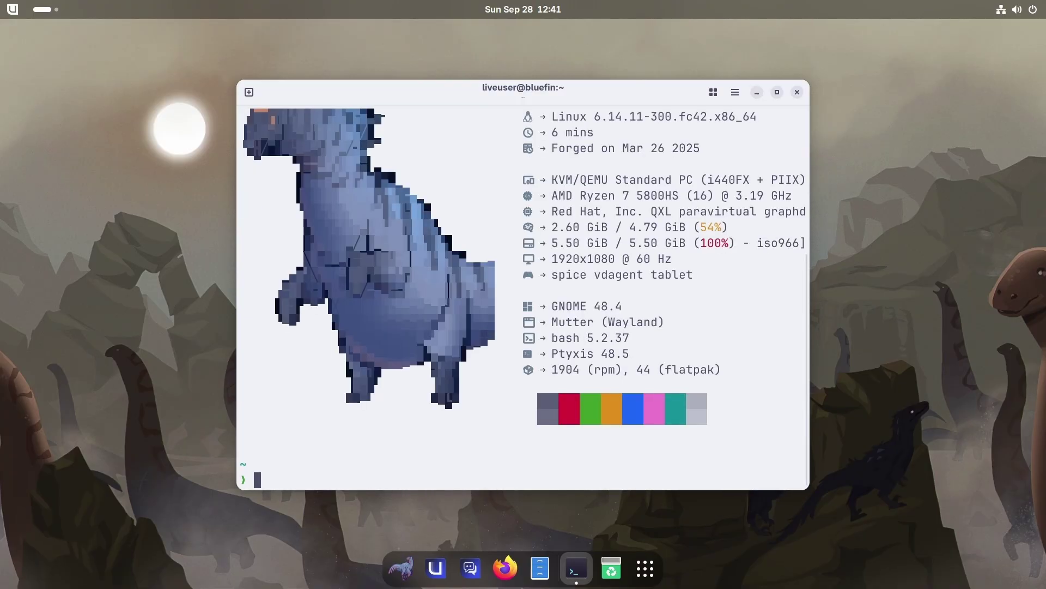
{"action": "key", "text": "ctrl+minus"}
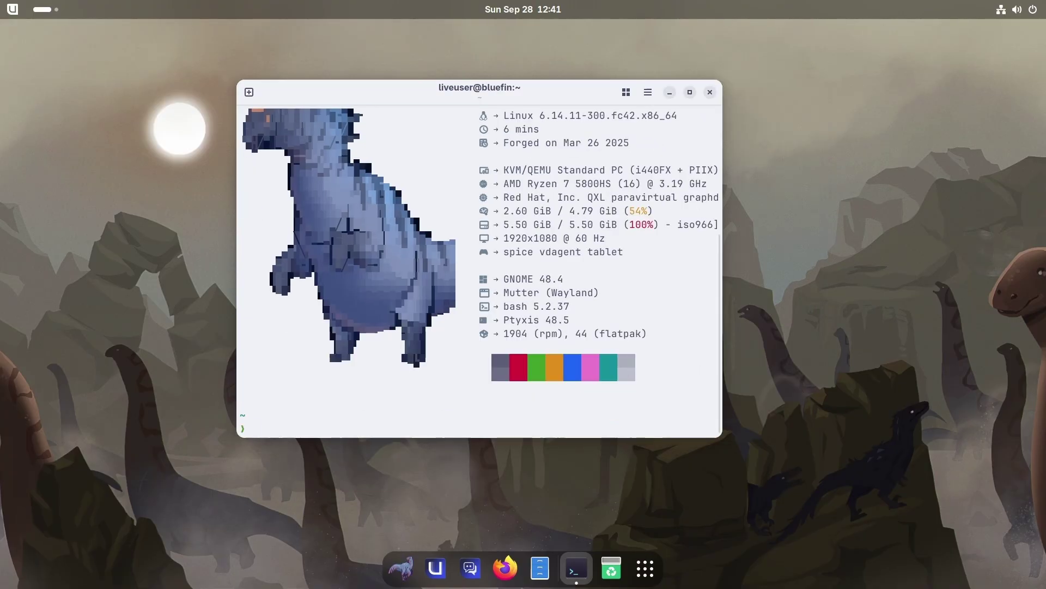
{"action": "left_click_drag", "start_coordinate": [720, 433], "coordinate": [780, 429]}
{"action": "scroll", "coordinate": [721, 339], "scroll_direction": "up", "scroll_amount": 5}
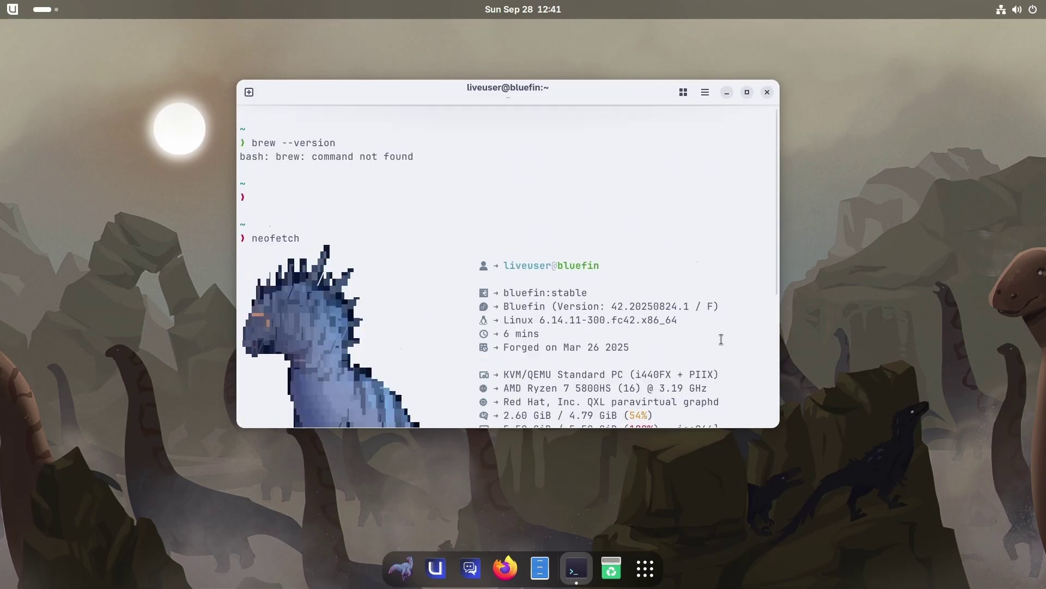
{"action": "scroll", "coordinate": [719, 339], "scroll_direction": "down", "scroll_amount": 5}
{"action": "key", "text": "ctrl+minus"}
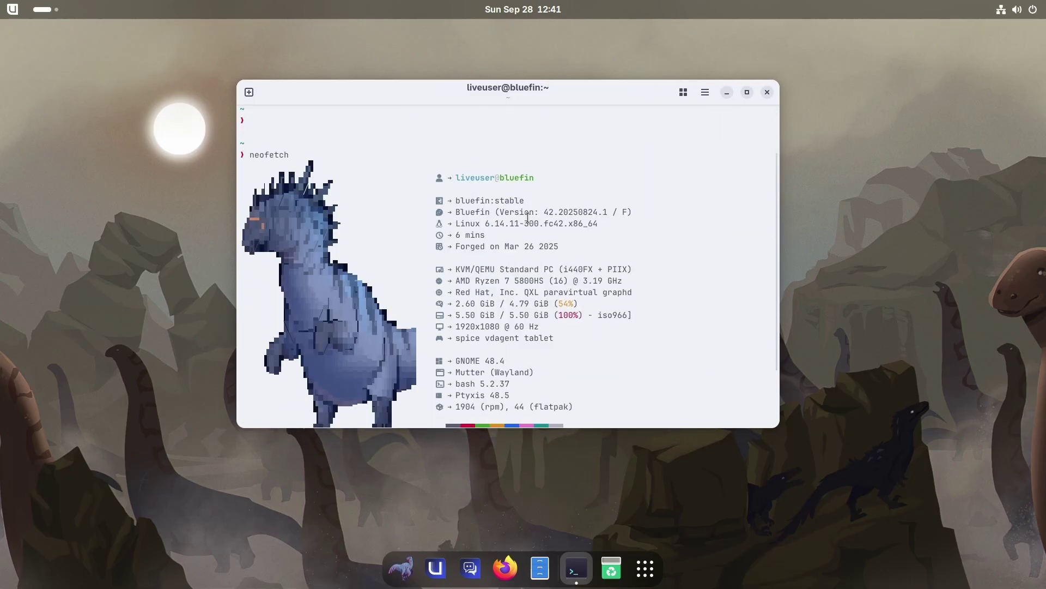
{"action": "scroll", "coordinate": [528, 218], "scroll_direction": "down", "scroll_amount": 1}
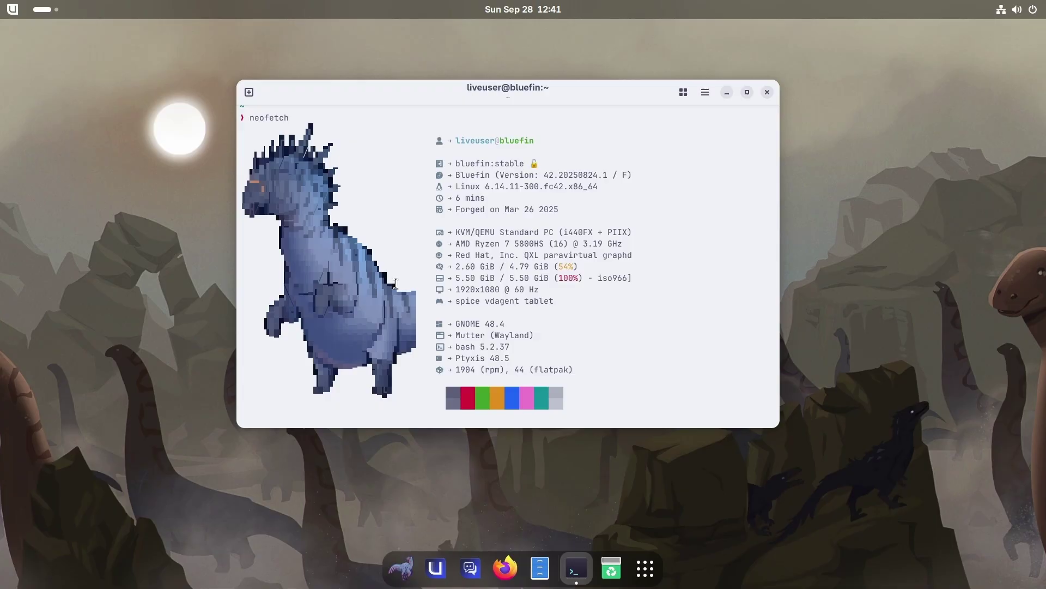
- Close the terminal and set the blue snowy forest wallpaper via Change Background…
{"action": "left_click", "coordinate": [767, 92]}
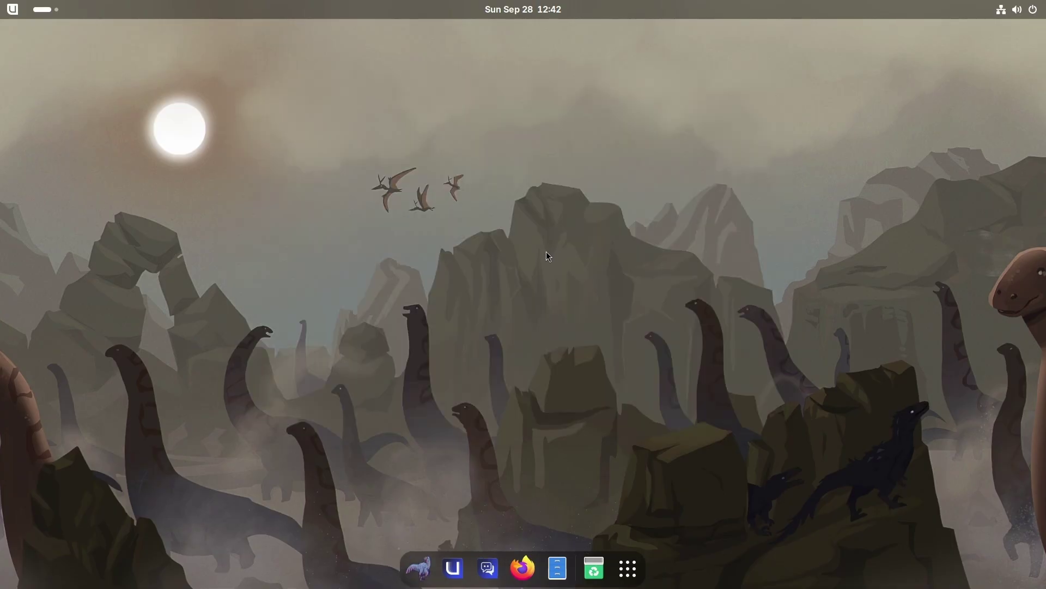
{"action": "right_click", "coordinate": [534, 188]}
{"action": "left_click", "coordinate": [569, 199]}
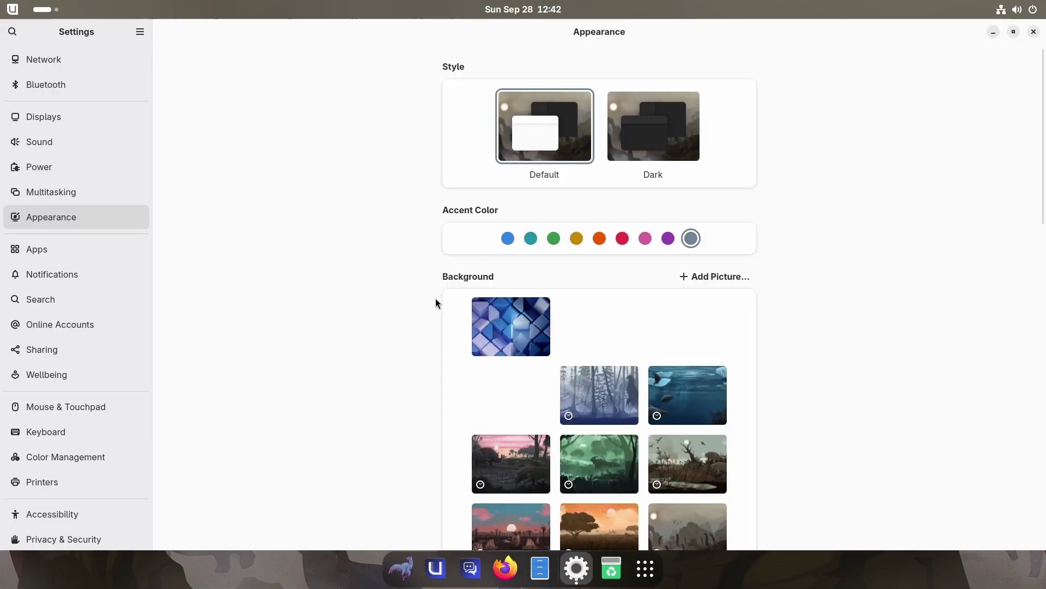
{"action": "scroll", "coordinate": [436, 299], "scroll_direction": "down", "scroll_amount": 5}
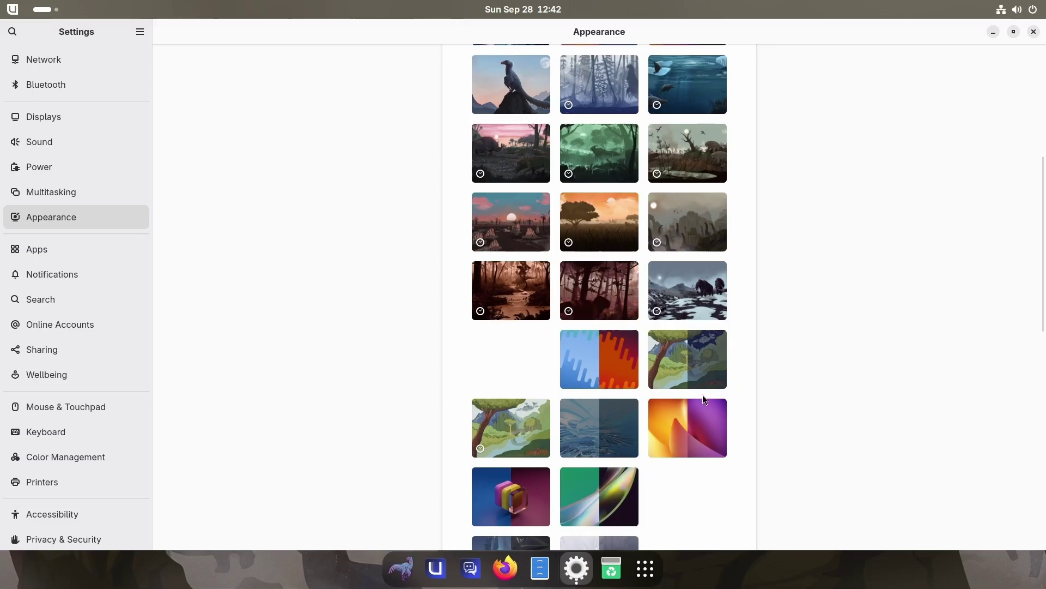
{"action": "scroll", "coordinate": [702, 395], "scroll_direction": "down", "scroll_amount": 4}
{"action": "scroll", "coordinate": [702, 394], "scroll_direction": "up", "scroll_amount": 8}
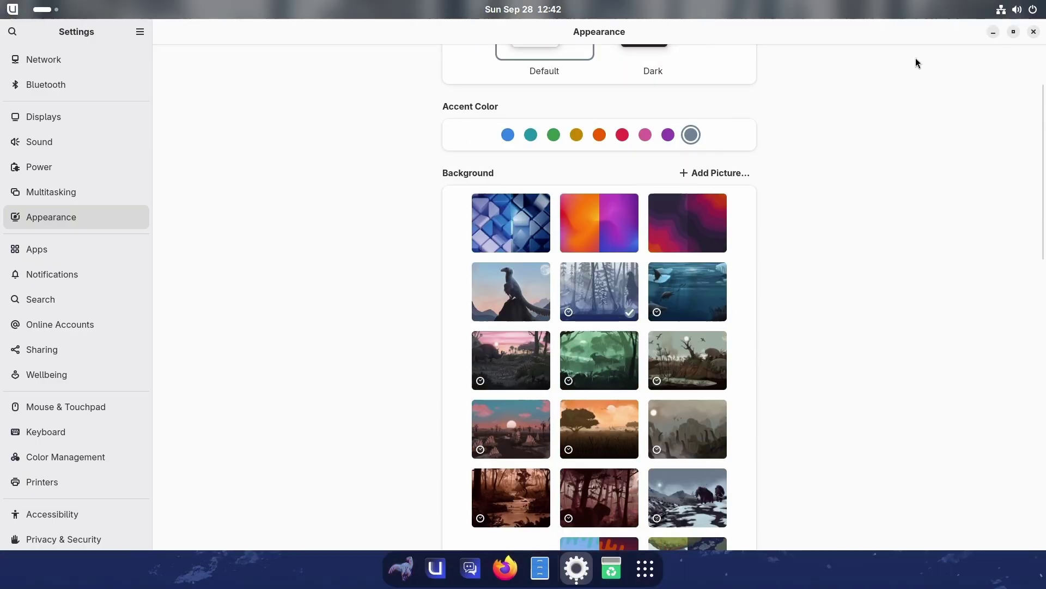
- Close Settings and launch System Monitor (Mission Center) from the logo menu
{"action": "left_click", "coordinate": [1034, 32]}
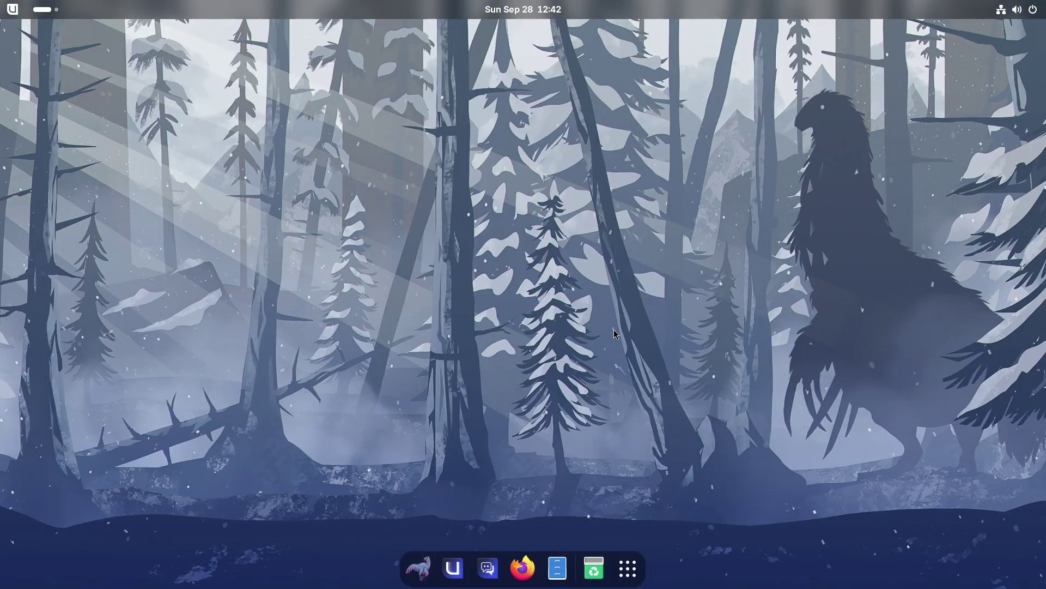
{"action": "left_click", "coordinate": [7, 14]}
{"action": "left_click", "coordinate": [5, 16]}
{"action": "left_click", "coordinate": [6, 15]}
{"action": "left_click", "coordinate": [17, 18]}
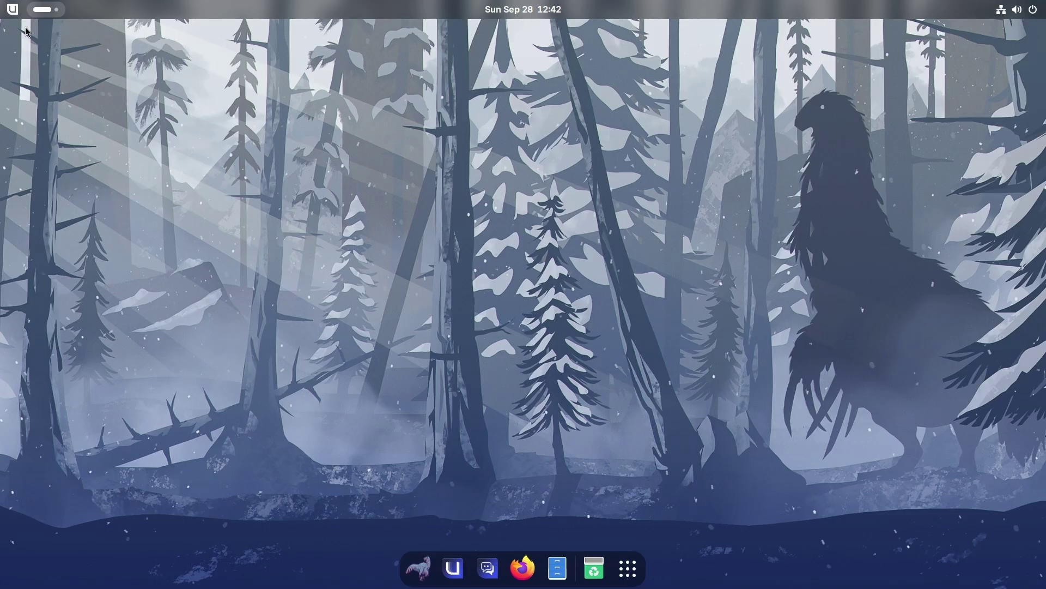
{"action": "left_click", "coordinate": [12, 11]}
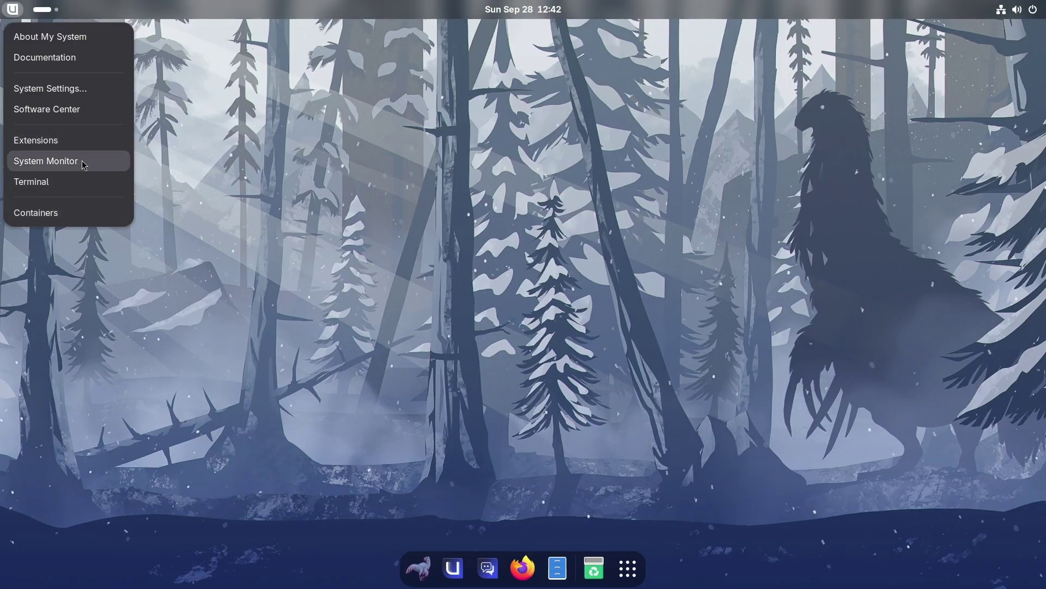
{"action": "left_click", "coordinate": [60, 164]}
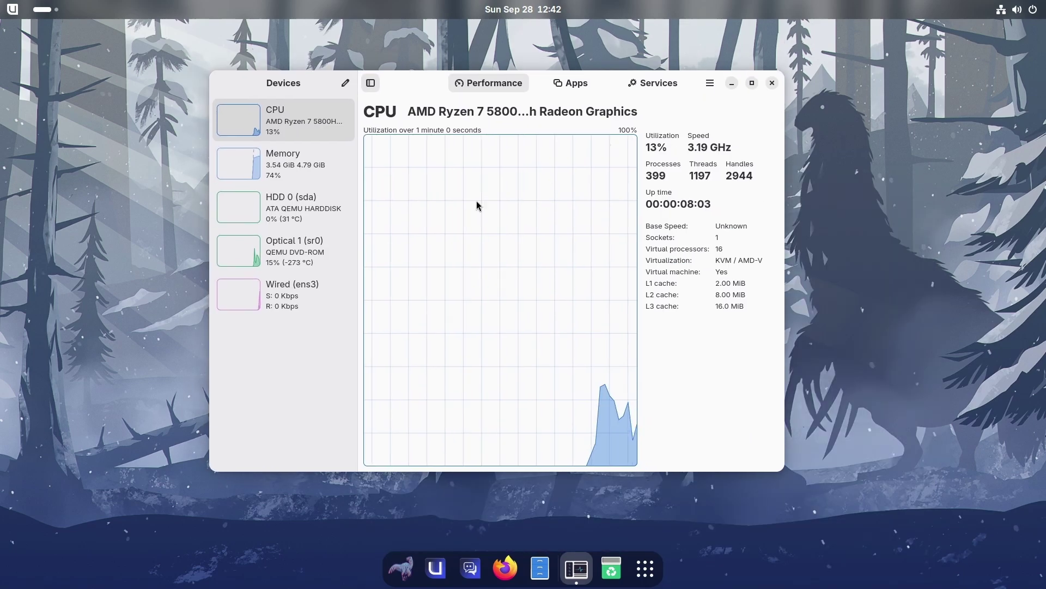
- View Memory and HDD 0 (sda) statistics in Mission Center, then close it
{"action": "left_click", "coordinate": [334, 168]}
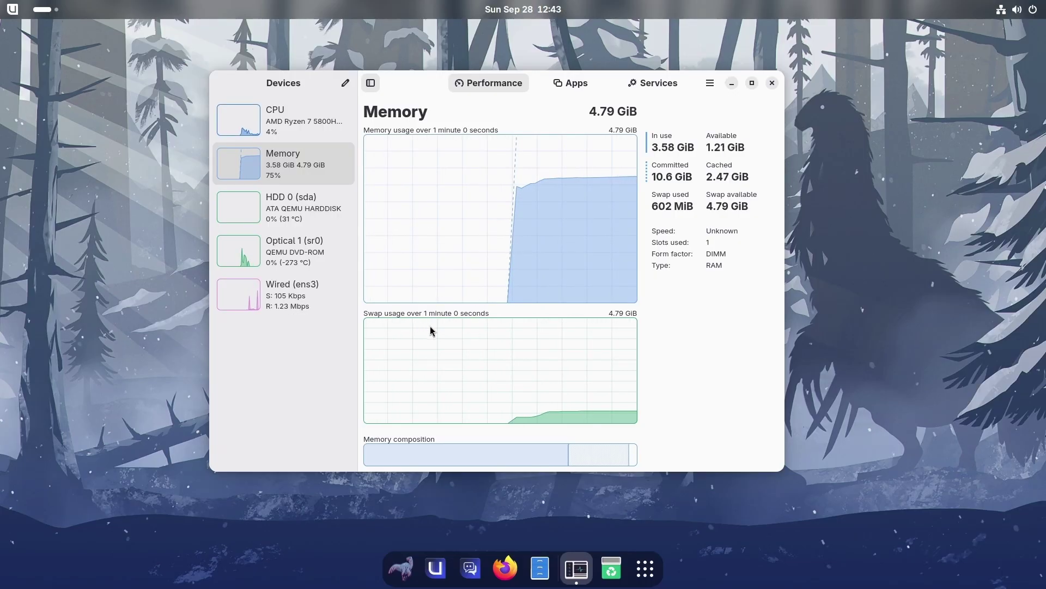
{"action": "left_click", "coordinate": [12, 8]}
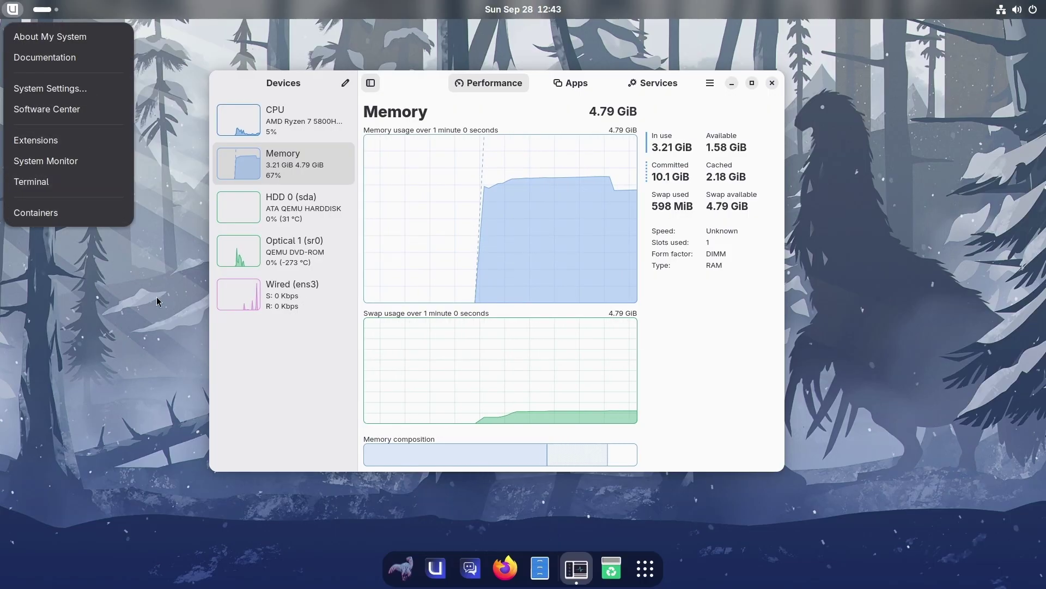
{"action": "left_click", "coordinate": [252, 394]}
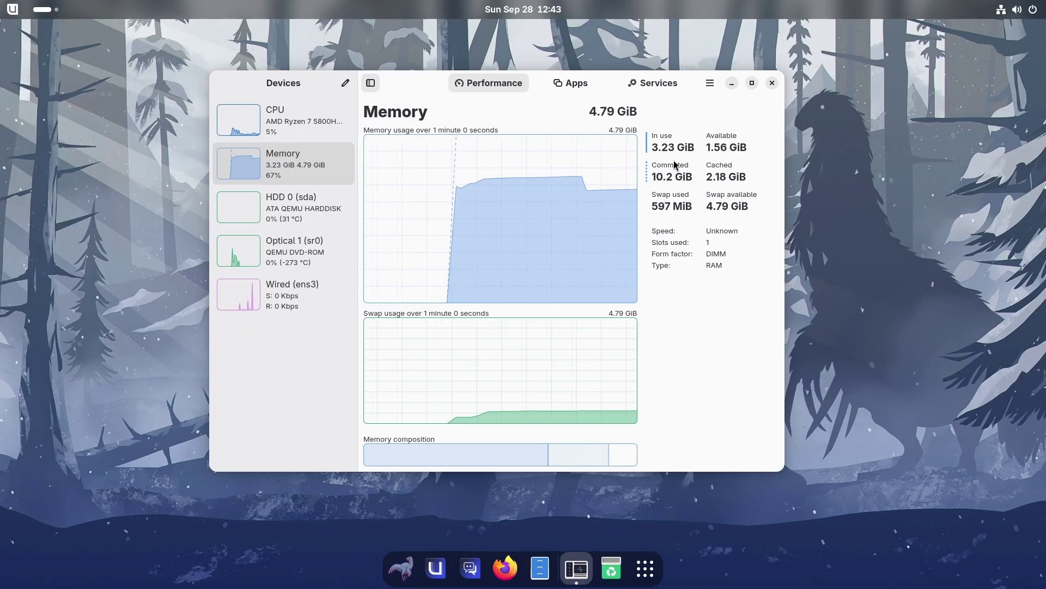
{"action": "mouse_move", "coordinate": [566, 221]}
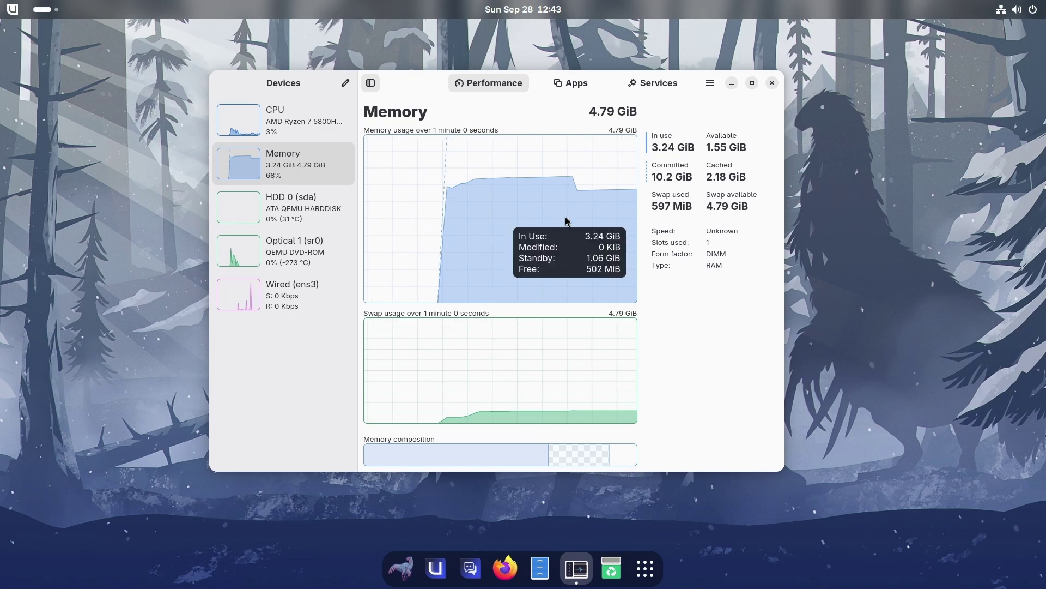
{"action": "key", "text": "Down"}
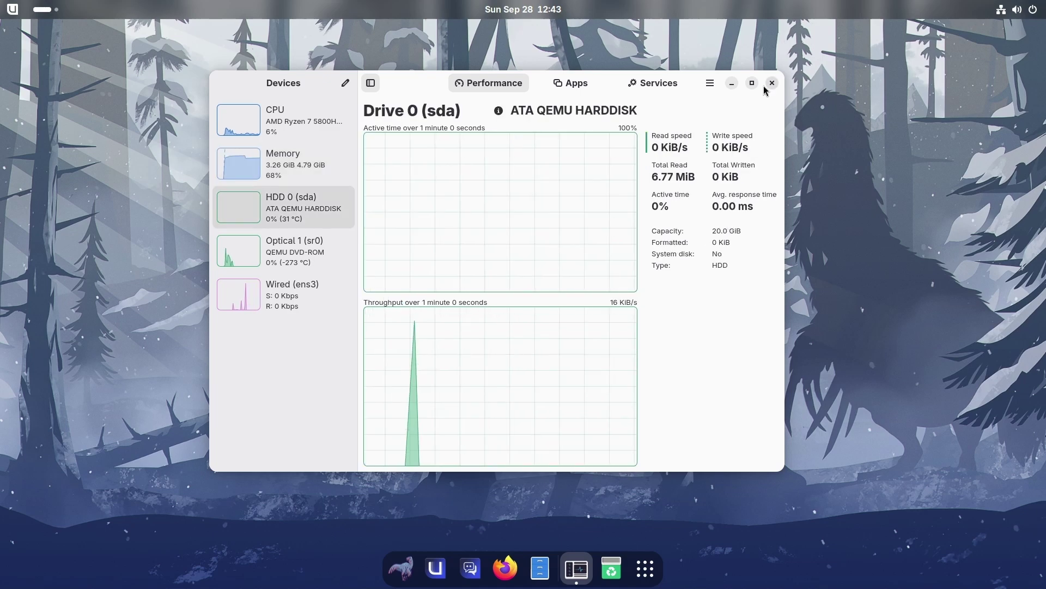
{"action": "left_click", "coordinate": [772, 83]}
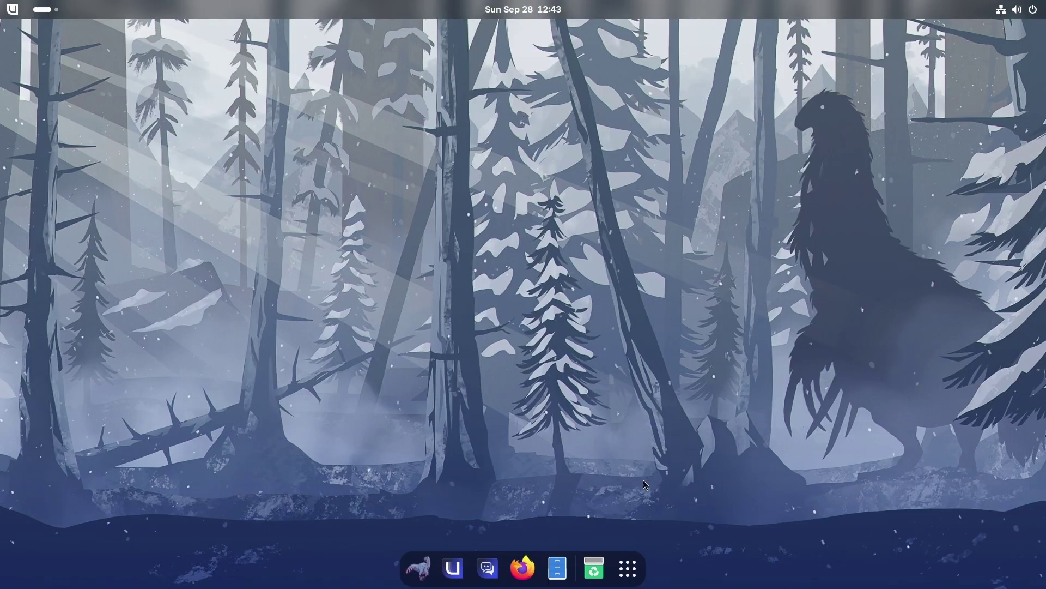
- Launch Extension Manager by searching 'ex' in the app overview
{"action": "left_click", "coordinate": [625, 560]}
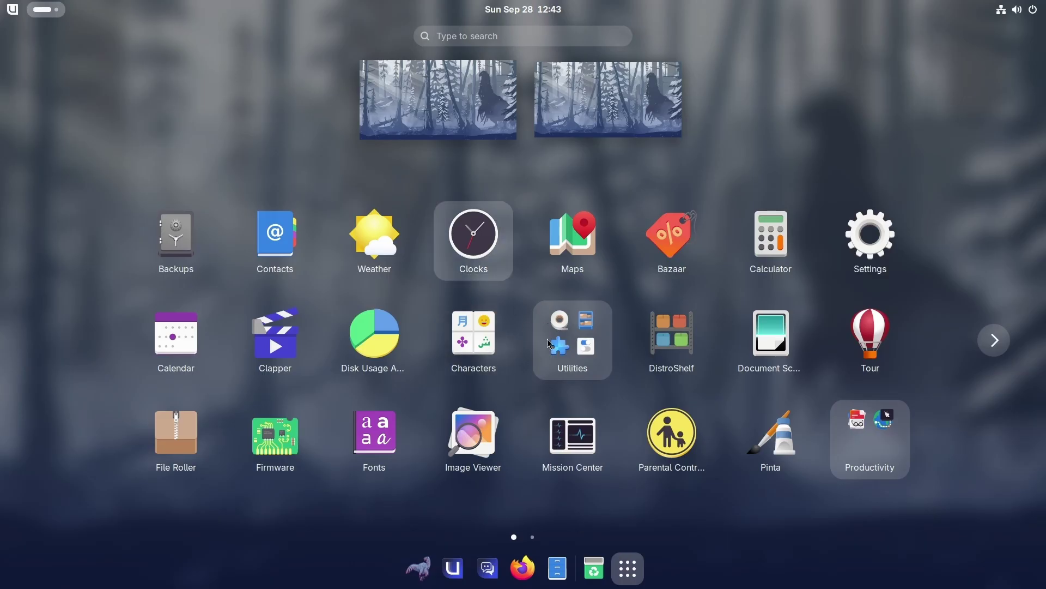
{"action": "type", "text": "ex"}
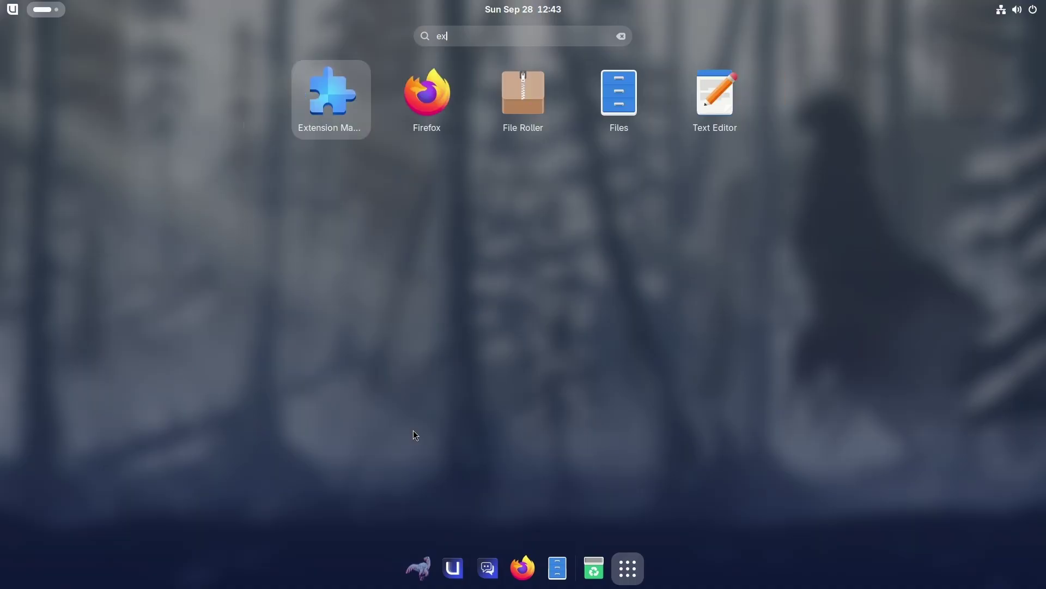
{"action": "key", "text": "Return"}
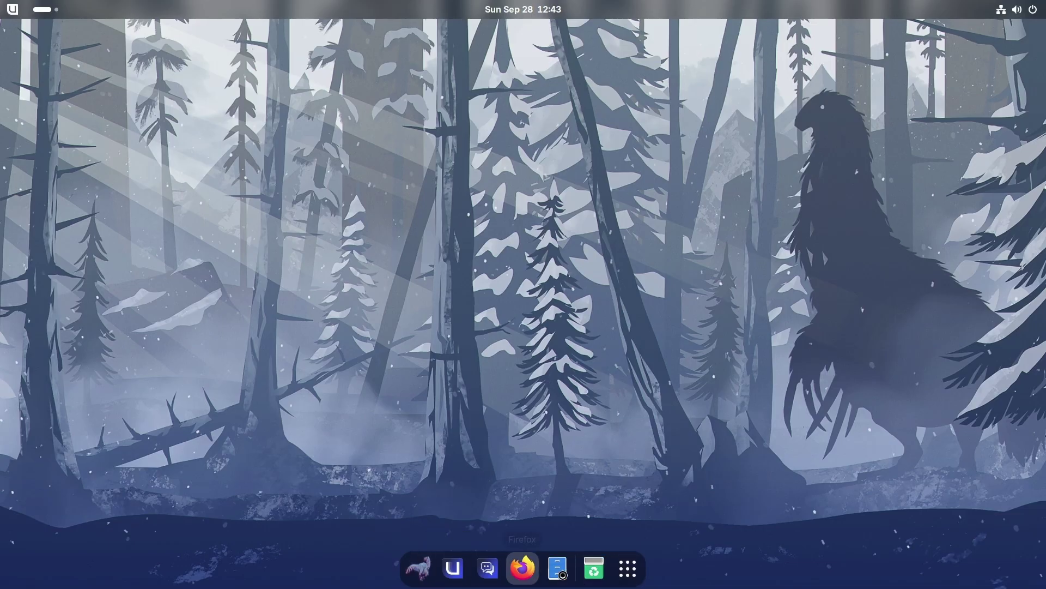
- Close the htop terminal window and open the full application grid
{"action": "left_click", "coordinate": [44, 9]}
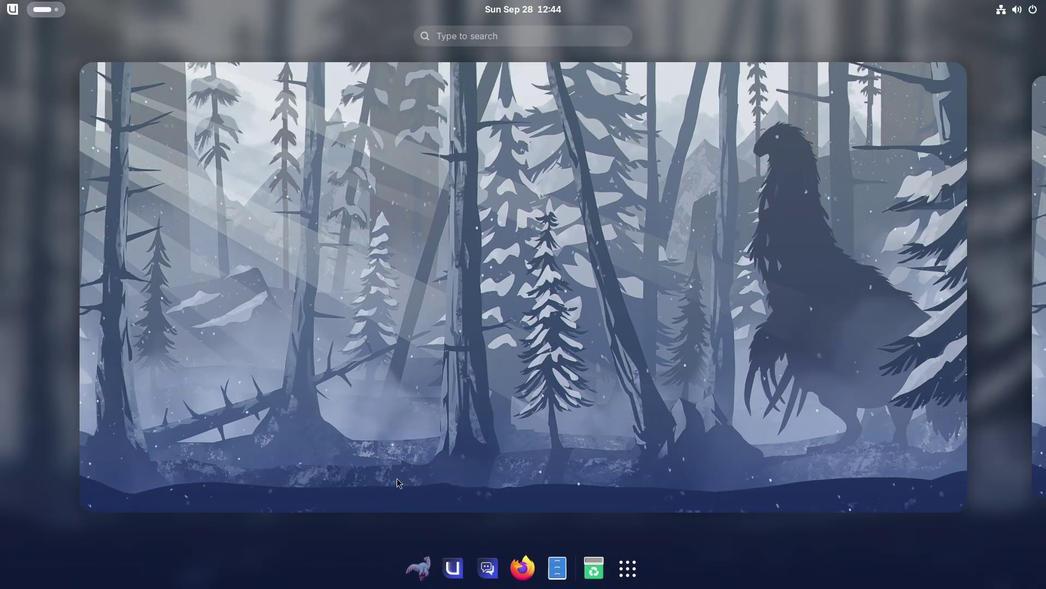
{"action": "left_click", "coordinate": [312, 183]}
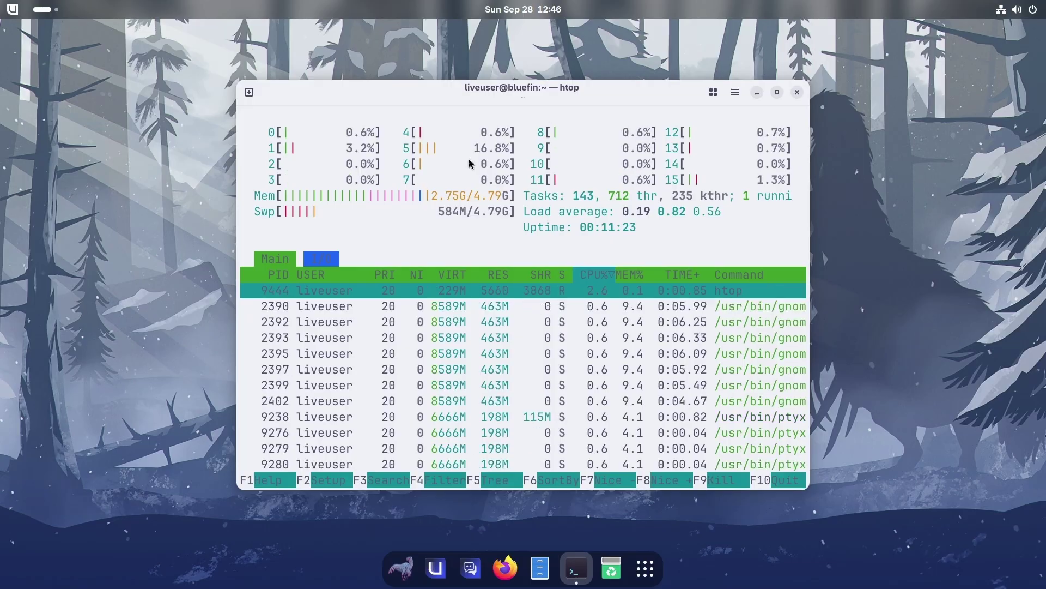
{"action": "left_click", "coordinate": [797, 92]}
{"action": "left_click", "coordinate": [632, 581]}
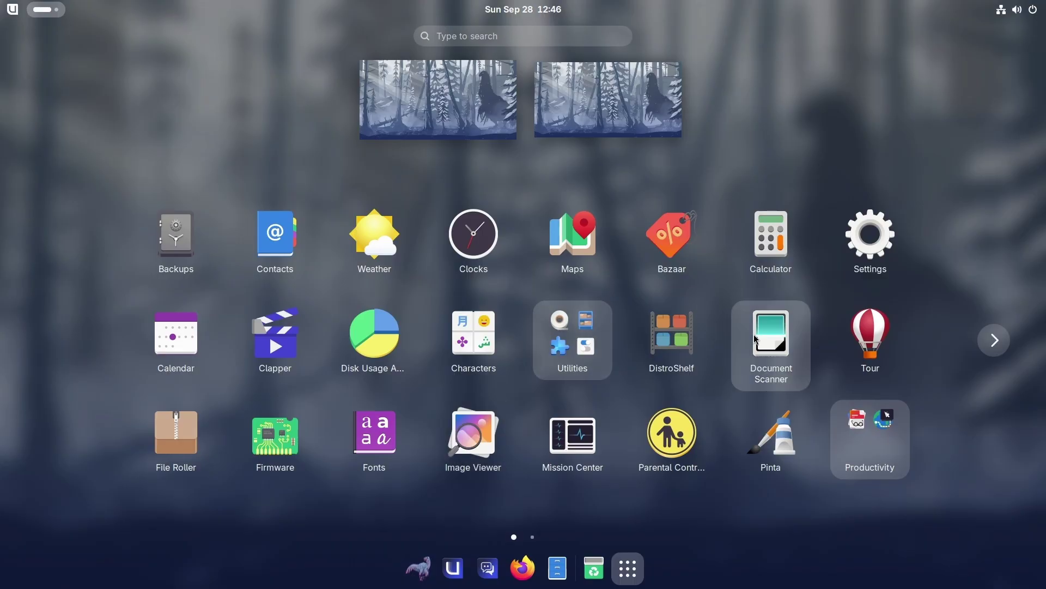
- Start DistroShelf, then open the Utilities folder and try launching Input Remapper
{"action": "left_click", "coordinate": [681, 338]}
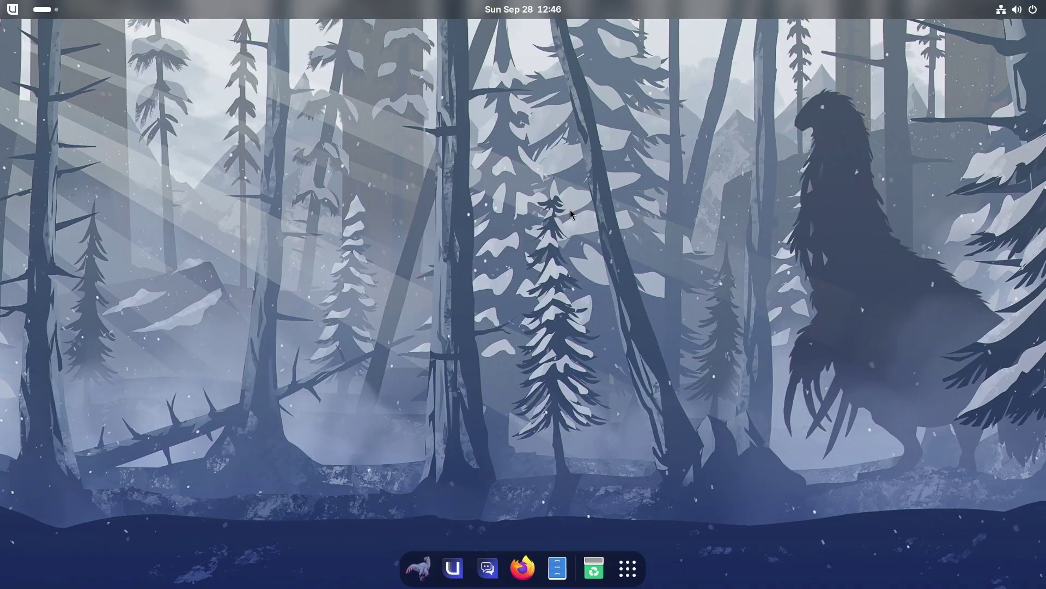
{"action": "key", "text": "super+a"}
{"action": "left_click", "coordinate": [576, 336]}
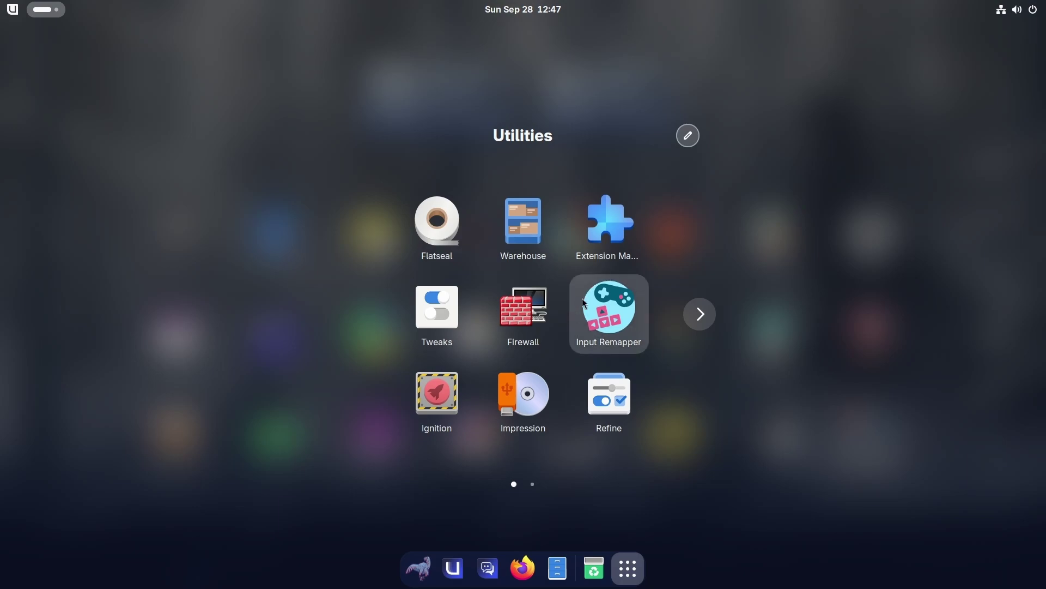
{"action": "left_click", "coordinate": [599, 313]}
{"action": "scroll", "coordinate": [630, 344], "scroll_direction": "down", "scroll_amount": 1}
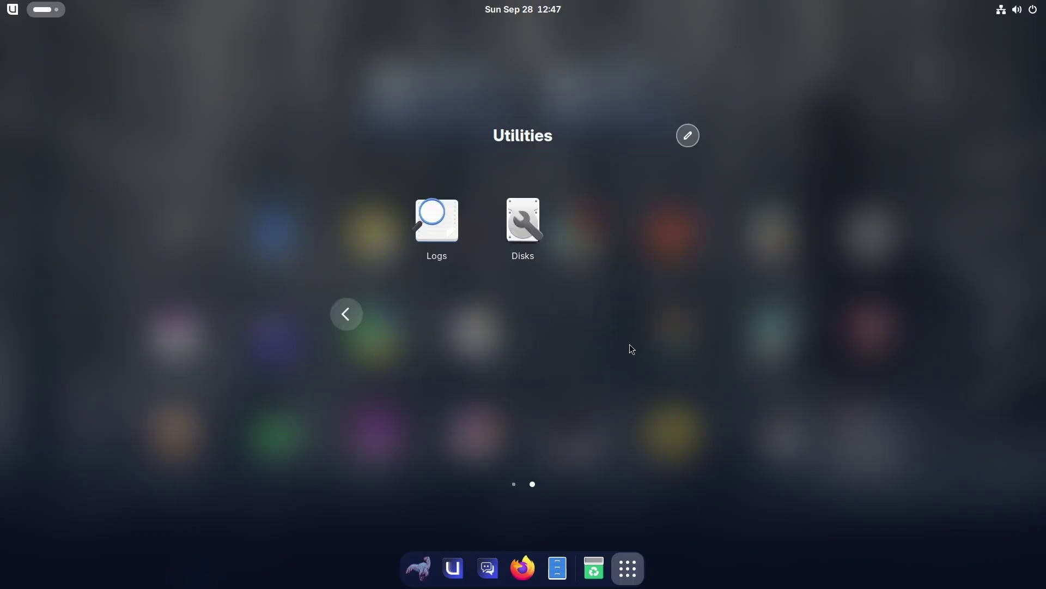
{"action": "scroll", "coordinate": [604, 332], "scroll_direction": "up", "scroll_amount": 1}
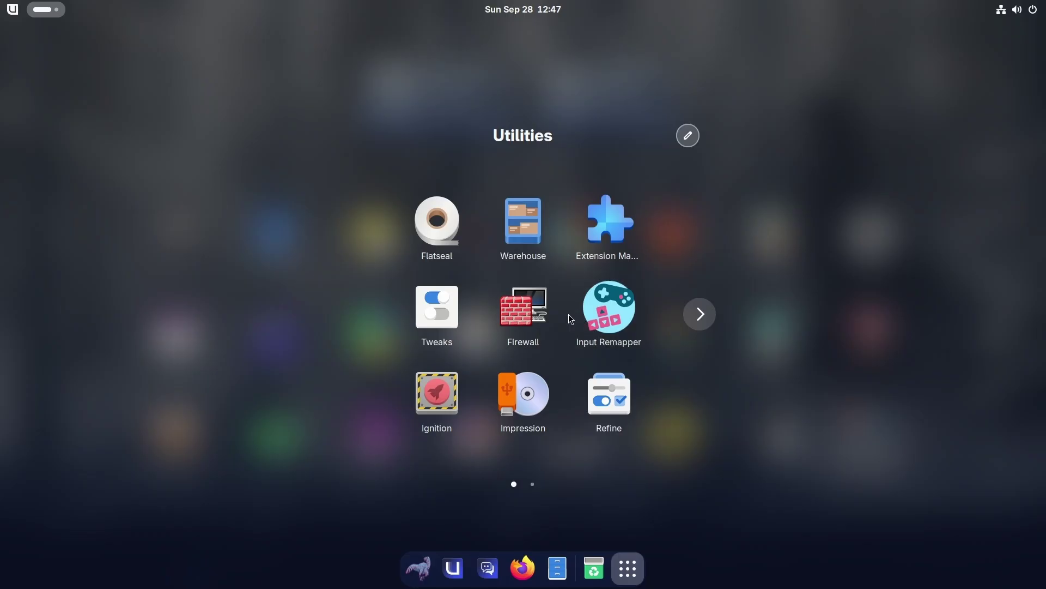
- Open Tweaks, browse its Appearance, Sound, Mouse & Touchpad, Keyboard and Windows pages, then close it
{"action": "left_click", "coordinate": [448, 310]}
{"action": "left_click", "coordinate": [501, 321]}
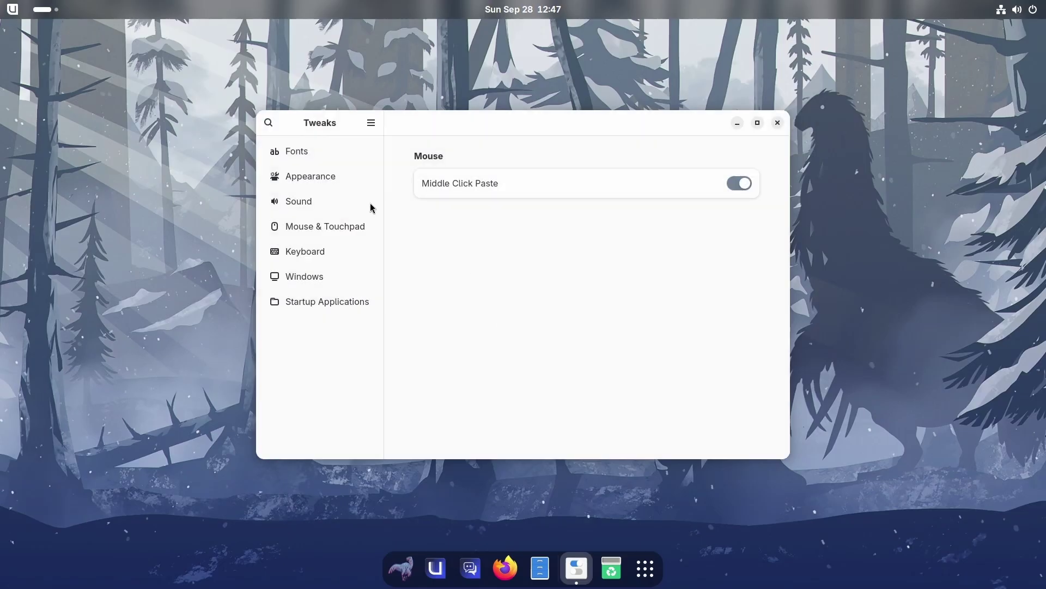
{"action": "left_click", "coordinate": [353, 175]}
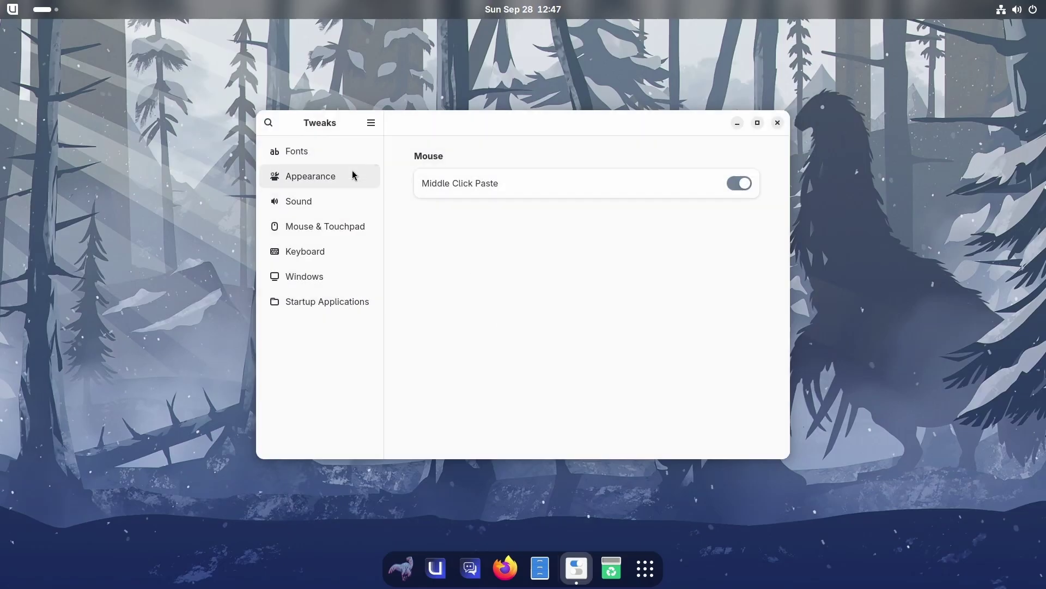
{"action": "left_click", "coordinate": [319, 203]}
{"action": "left_click", "coordinate": [312, 231]}
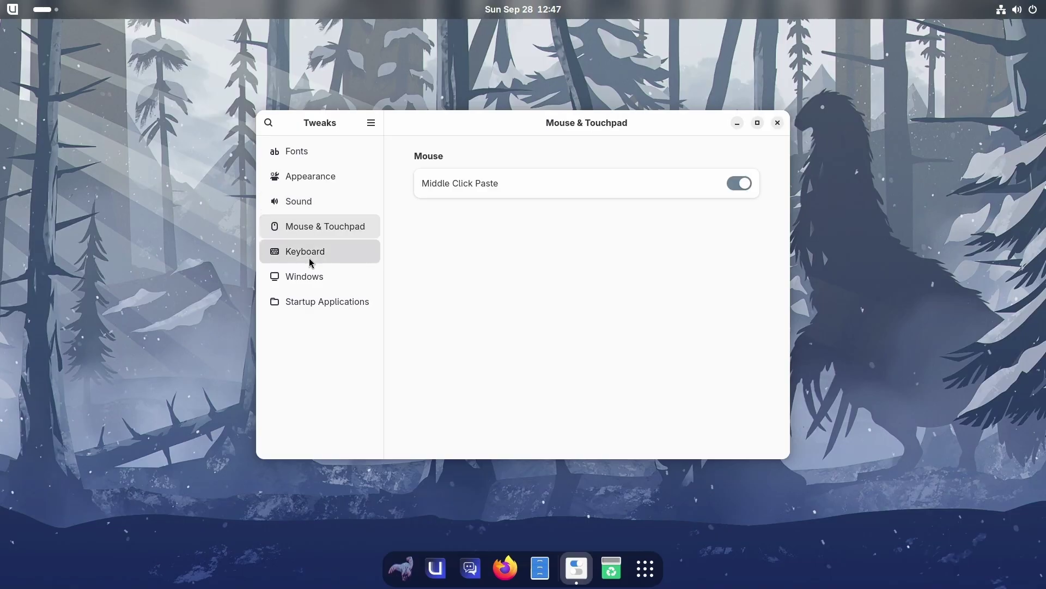
{"action": "left_click", "coordinate": [309, 259]}
{"action": "left_click", "coordinate": [310, 278]}
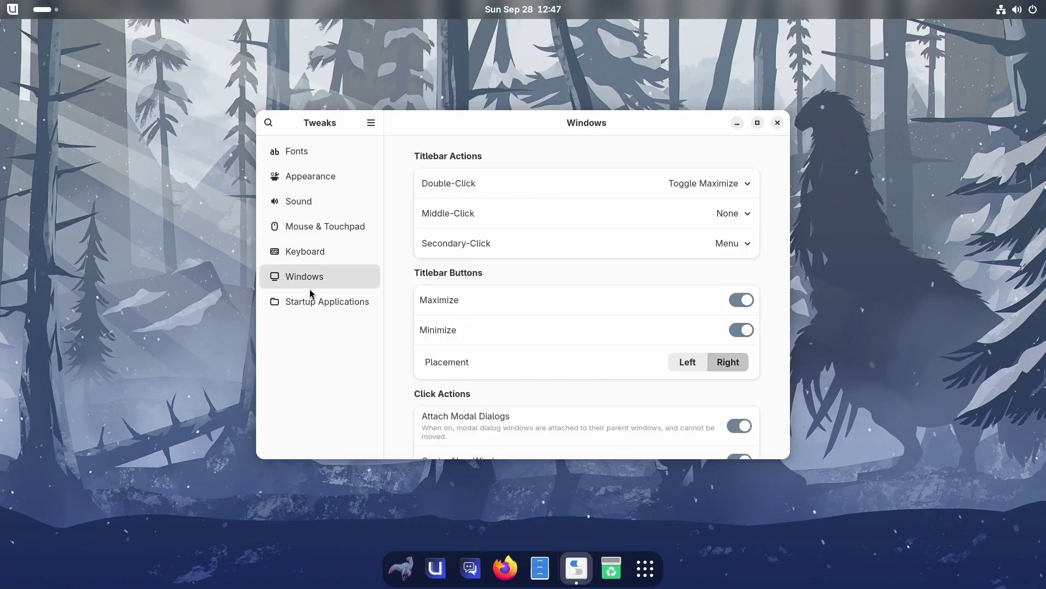
{"action": "left_click", "coordinate": [778, 123]}
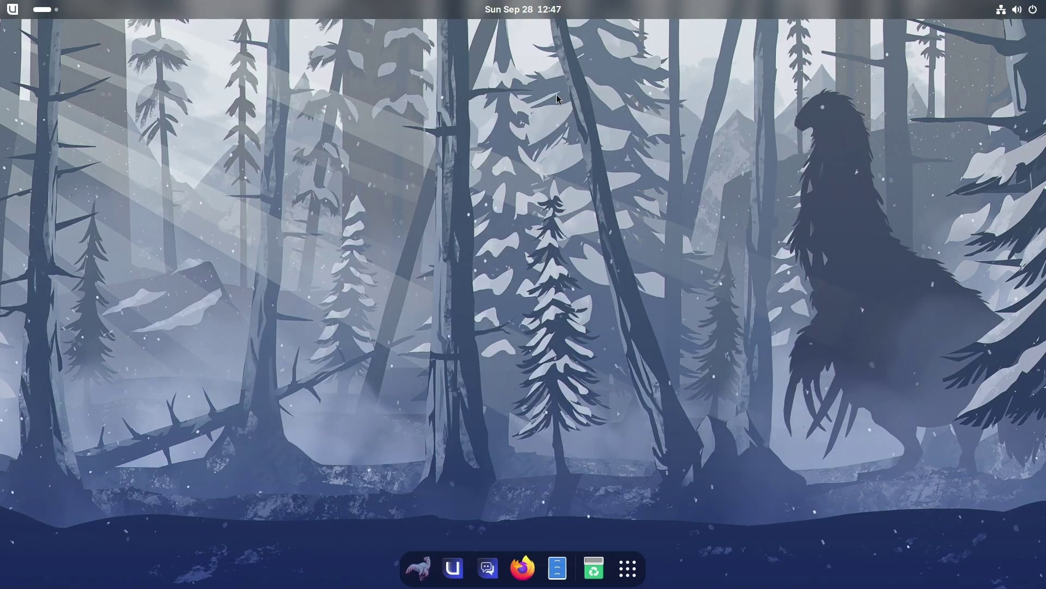
{"action": "left_click", "coordinate": [628, 569]}
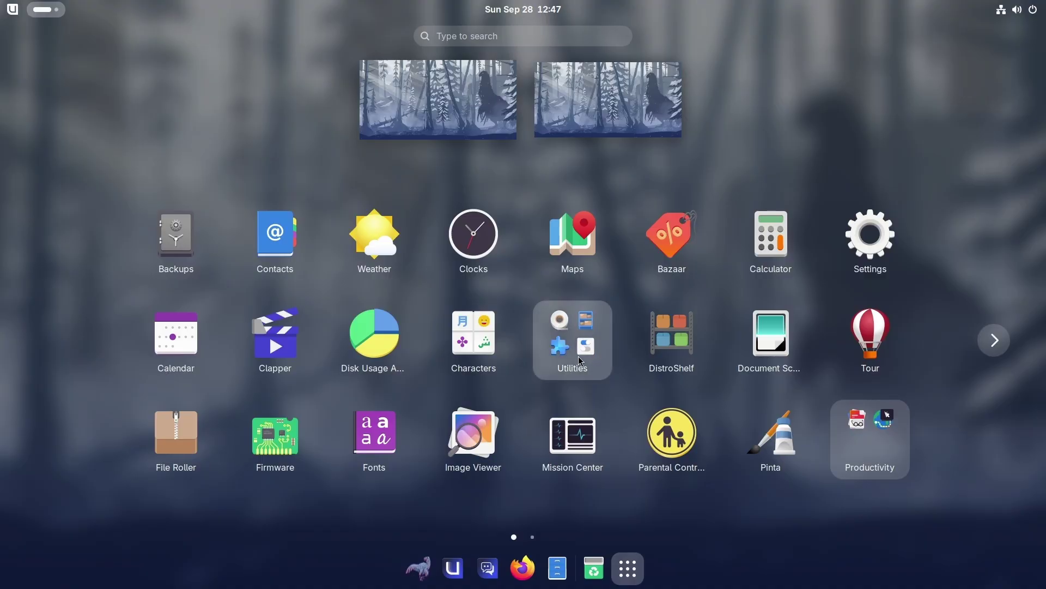
{"action": "left_click", "coordinate": [581, 361]}
{"action": "left_click", "coordinate": [622, 410]}
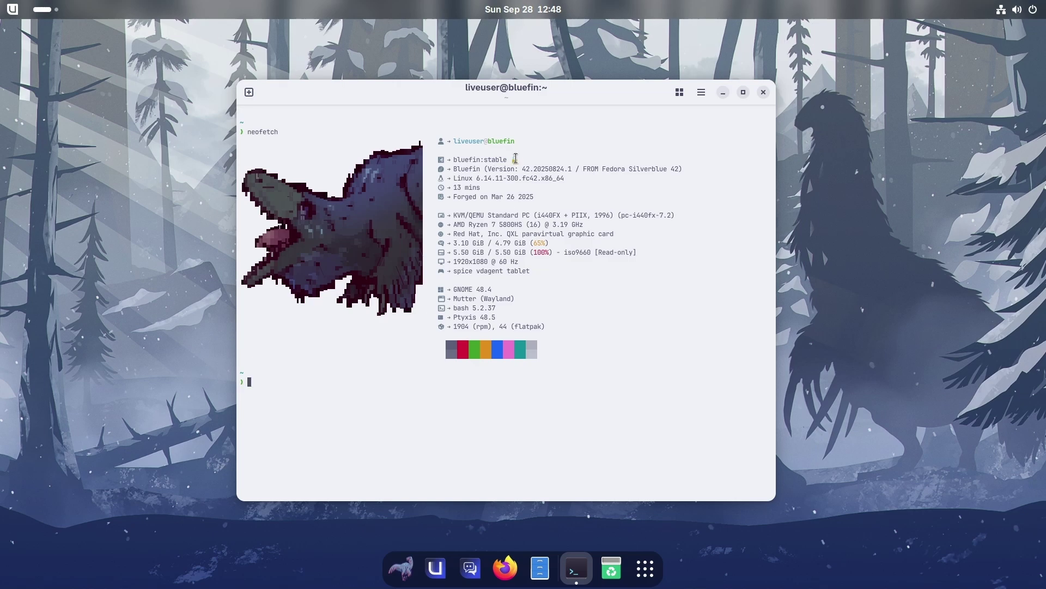
{"action": "key", "text": "super"}
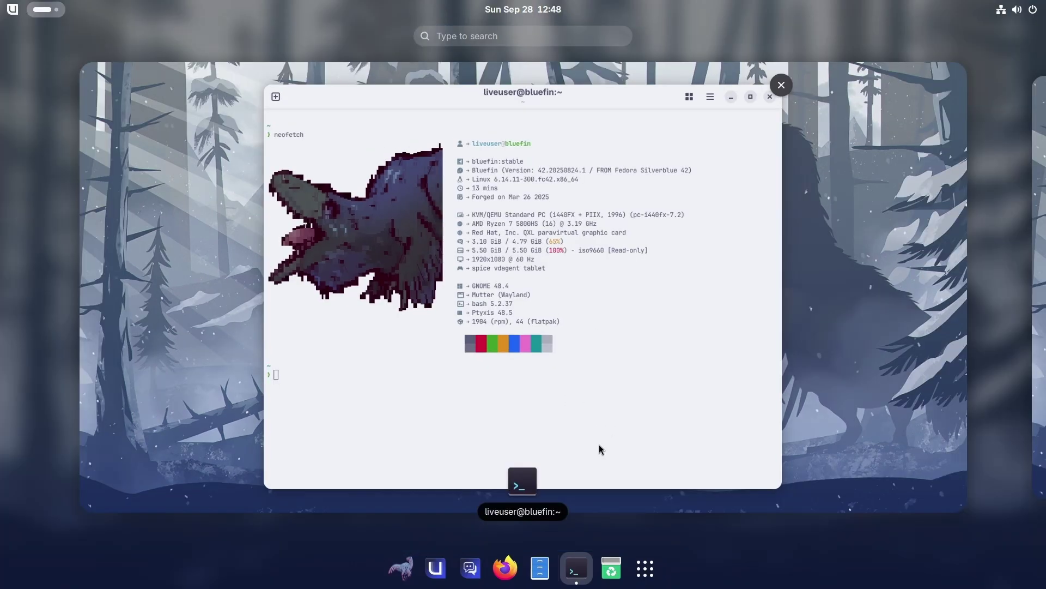
{"action": "left_click", "coordinate": [599, 445]}
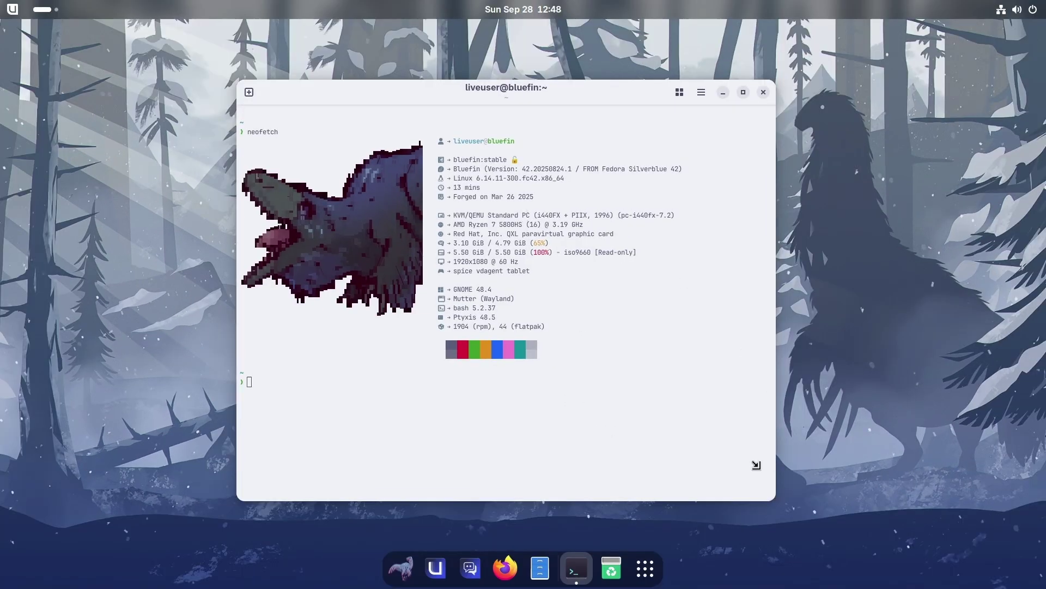
{"action": "left_click_drag", "start_coordinate": [775, 499], "coordinate": [769, 378]}
{"action": "left_click_drag", "start_coordinate": [545, 95], "coordinate": [561, 160]}
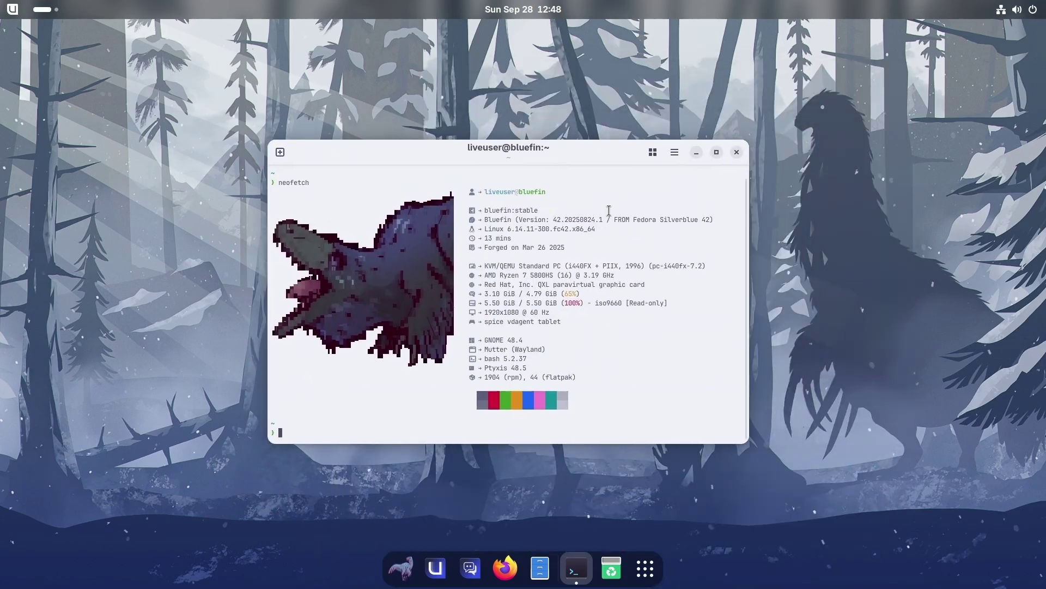
{"action": "key", "text": "ctrl+plus"}
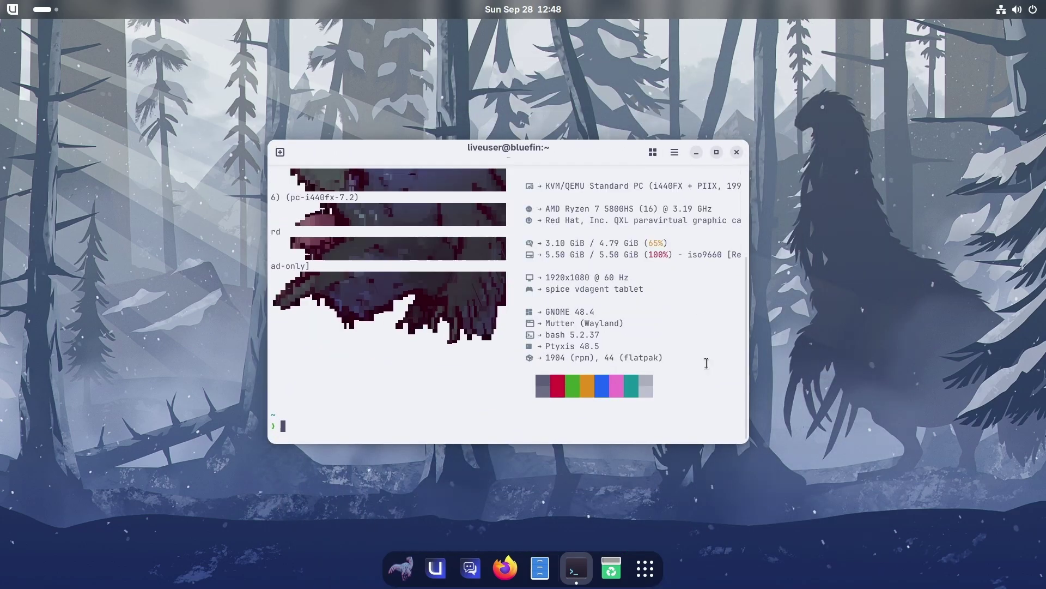
{"action": "left_click_drag", "start_coordinate": [747, 441], "coordinate": [846, 498]}
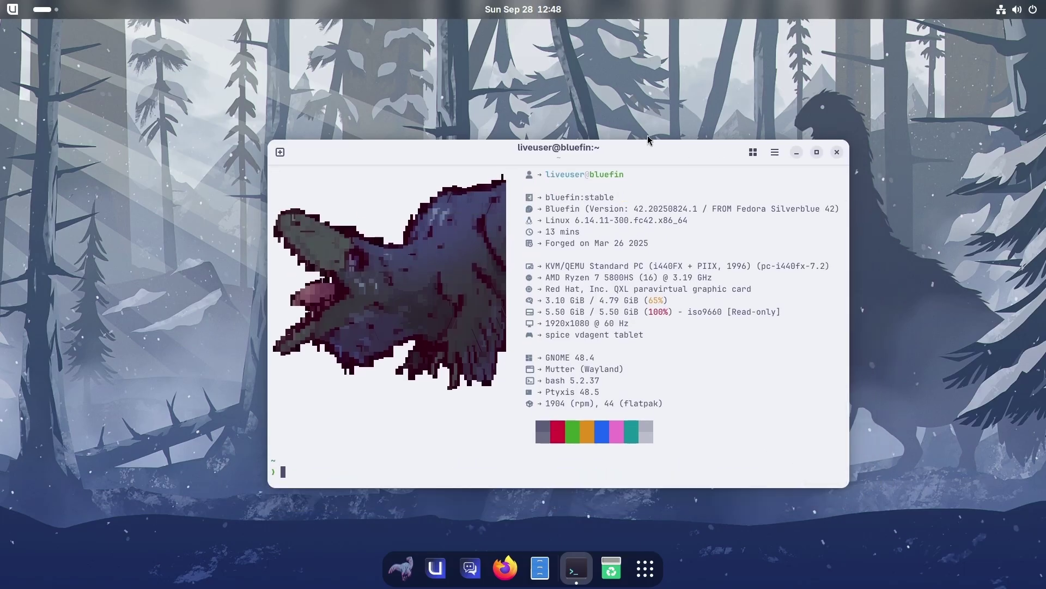
{"action": "left_click_drag", "start_coordinate": [684, 158], "coordinate": [644, 141]}
{"action": "type", "text": "bluefin -legino SUBSCRIBE"}
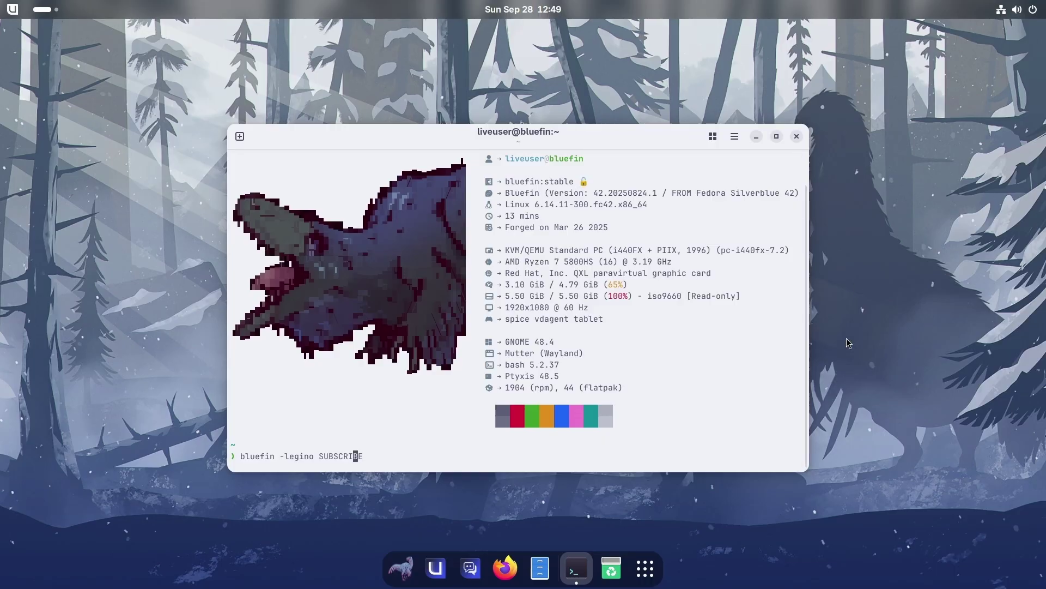
{"action": "key", "text": "Print"}
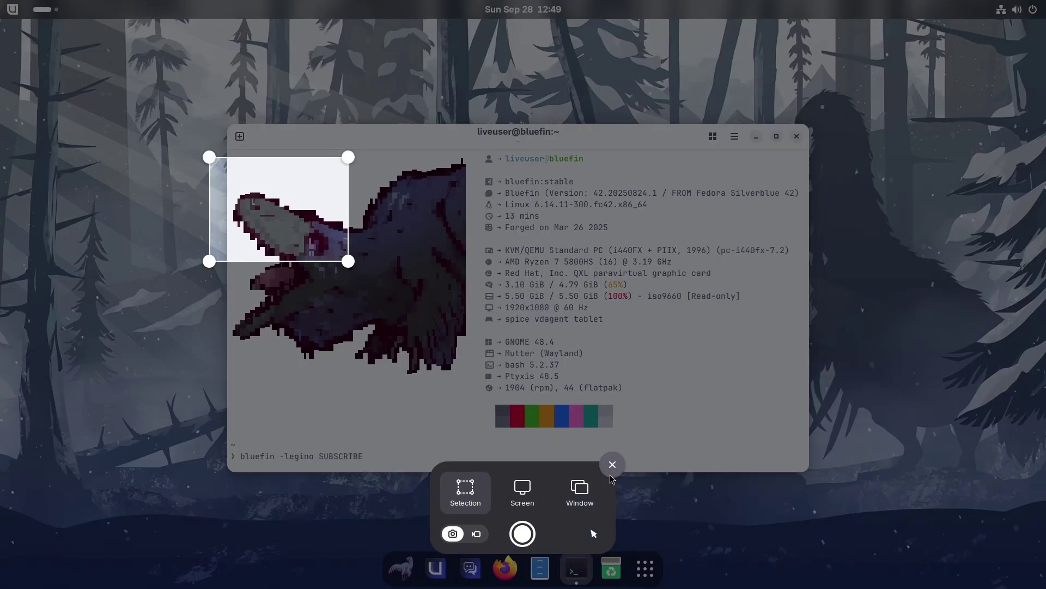
{"action": "left_click", "coordinate": [610, 469]}
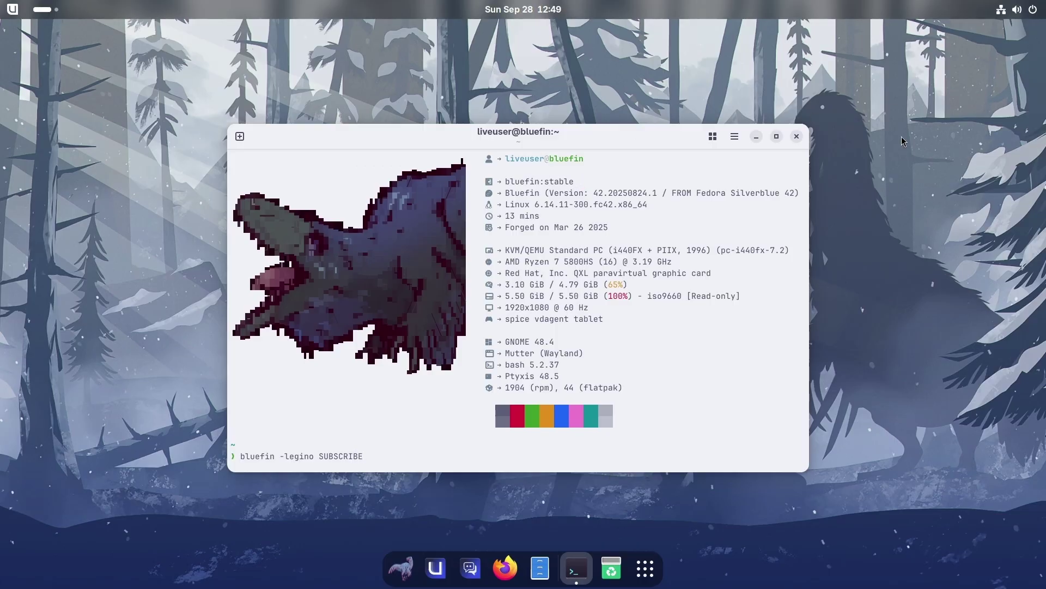
{"action": "left_click", "coordinate": [795, 135]}
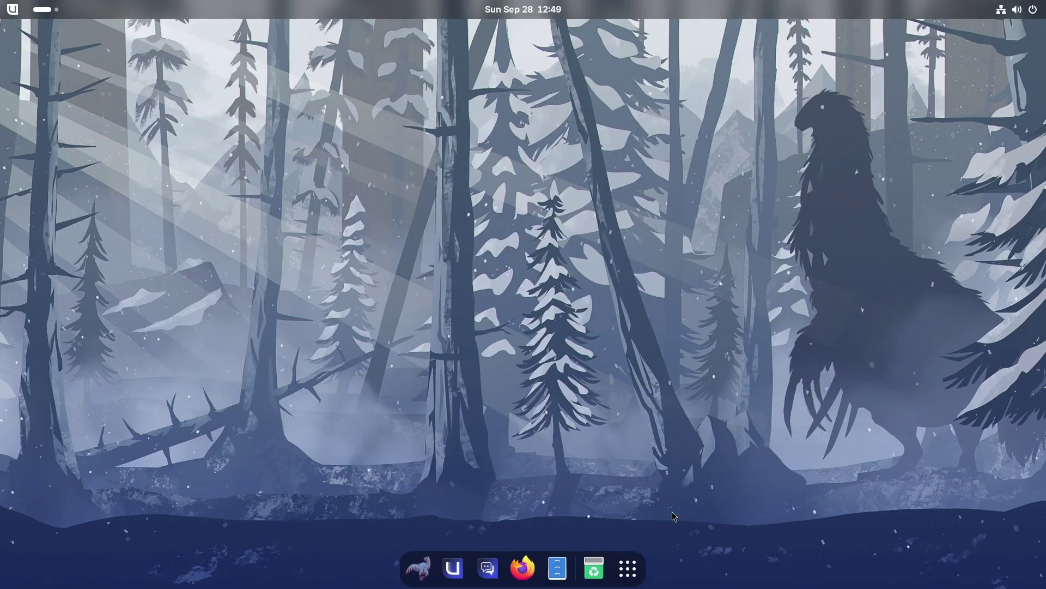
{"action": "left_click", "coordinate": [628, 570]}
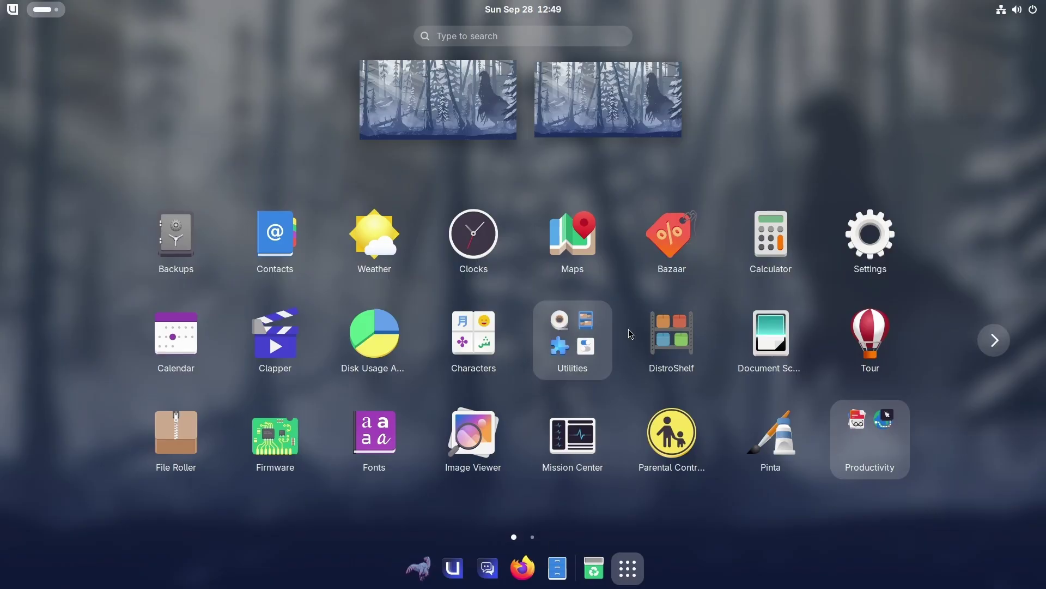
{"action": "scroll", "coordinate": [629, 328], "scroll_direction": "down", "scroll_amount": 1}
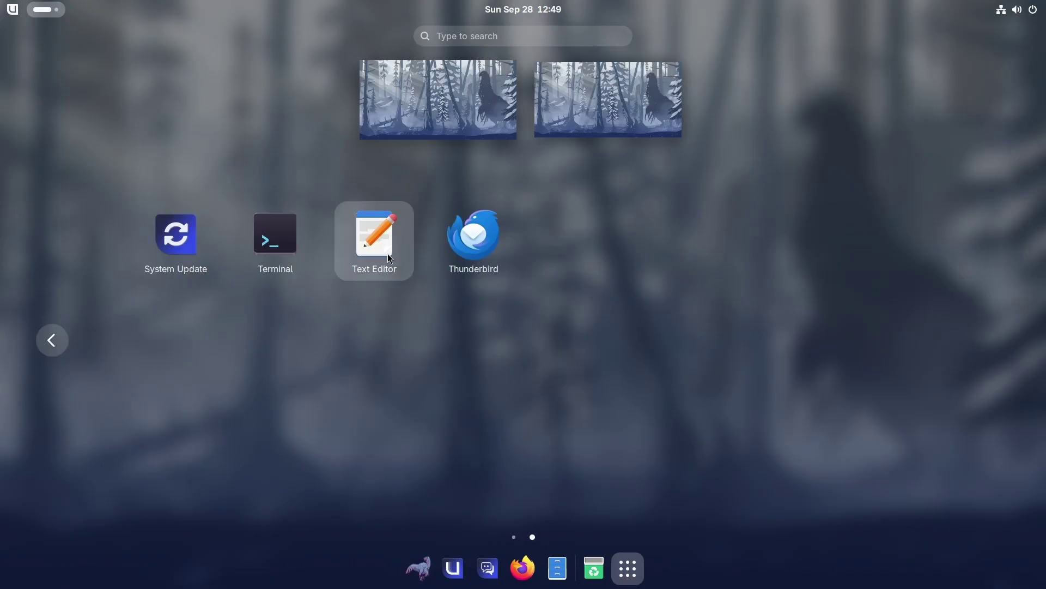
{"action": "left_click", "coordinate": [52, 349]}
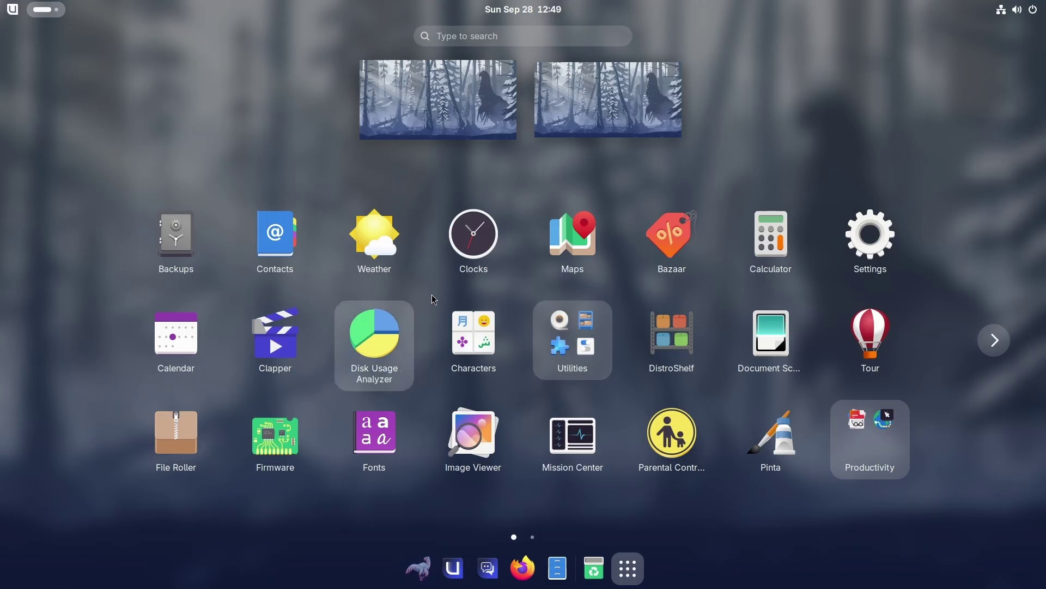
{"action": "key", "text": "Escape"}
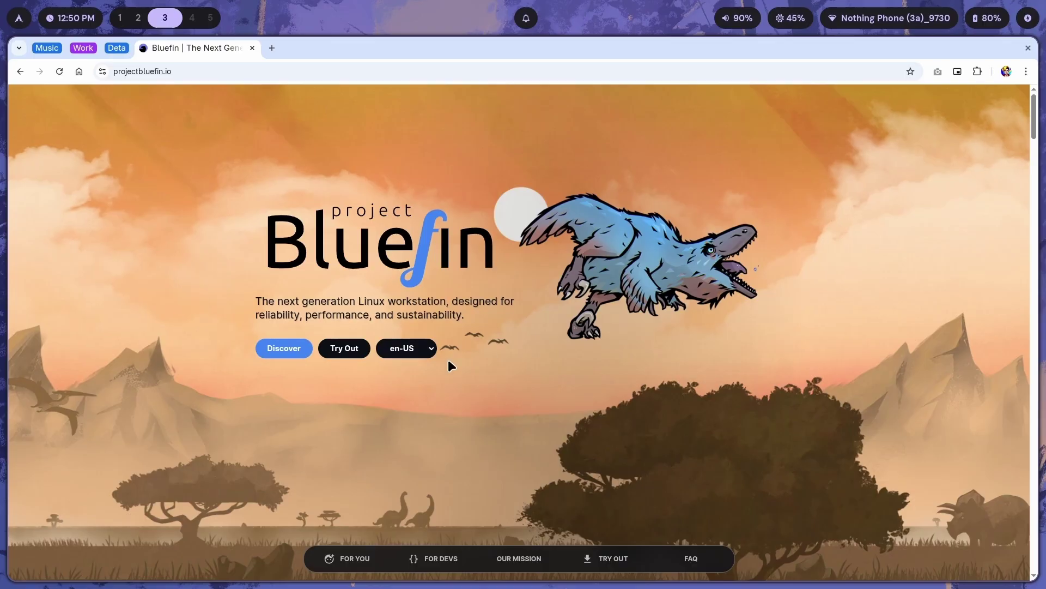
- Scroll down through the projectbluefin.io page to tour its sections
{"action": "scroll", "coordinate": [448, 364], "scroll_direction": "down", "scroll_amount": 3}
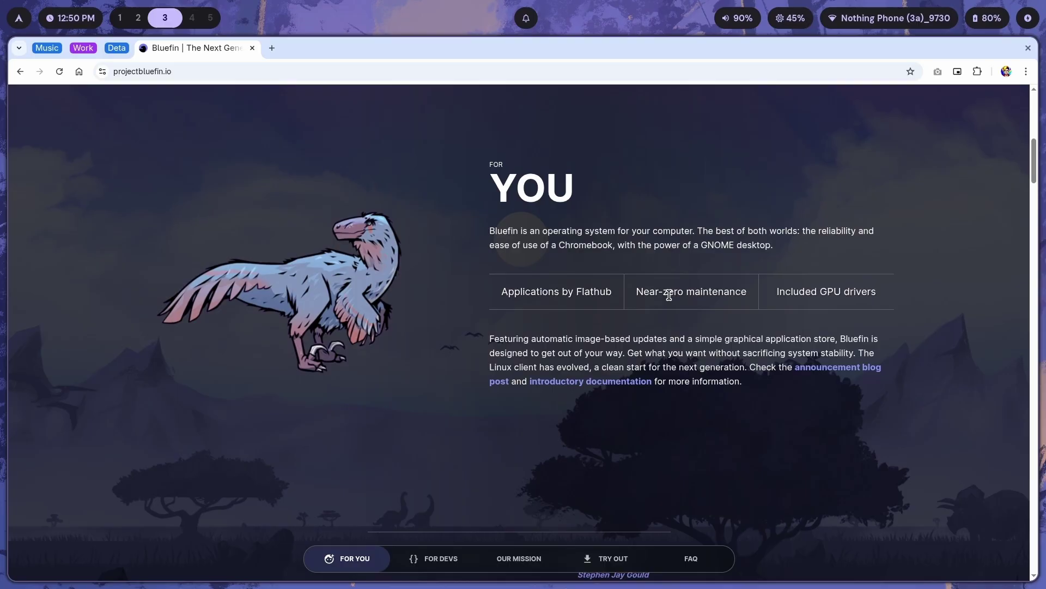
{"action": "scroll", "coordinate": [799, 295], "scroll_direction": "down", "scroll_amount": 10}
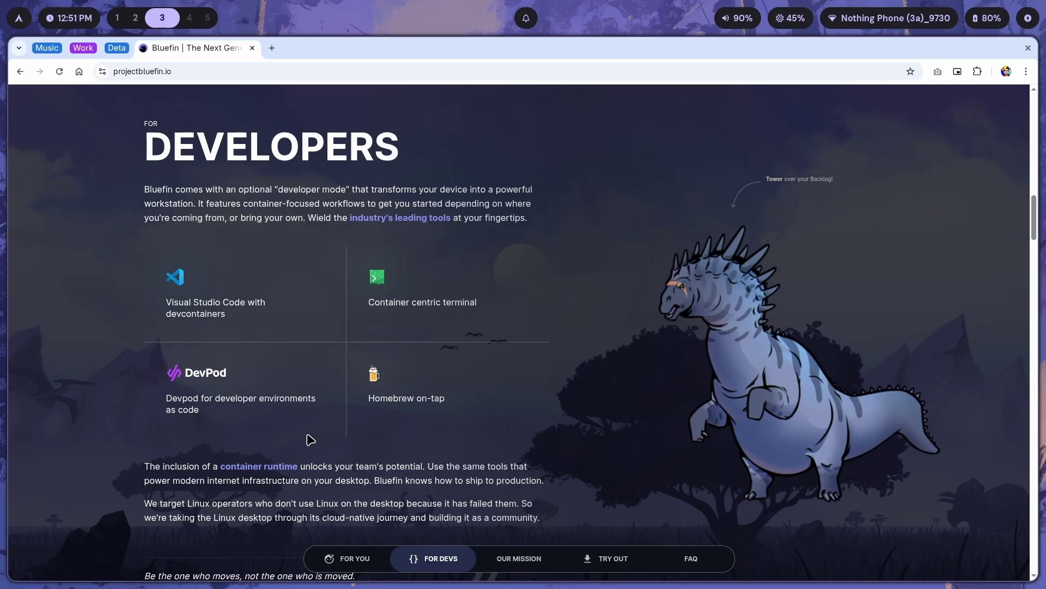
{"action": "scroll", "coordinate": [306, 436], "scroll_direction": "down", "scroll_amount": 15}
{"action": "scroll", "coordinate": [310, 440], "scroll_direction": "down", "scroll_amount": 10}
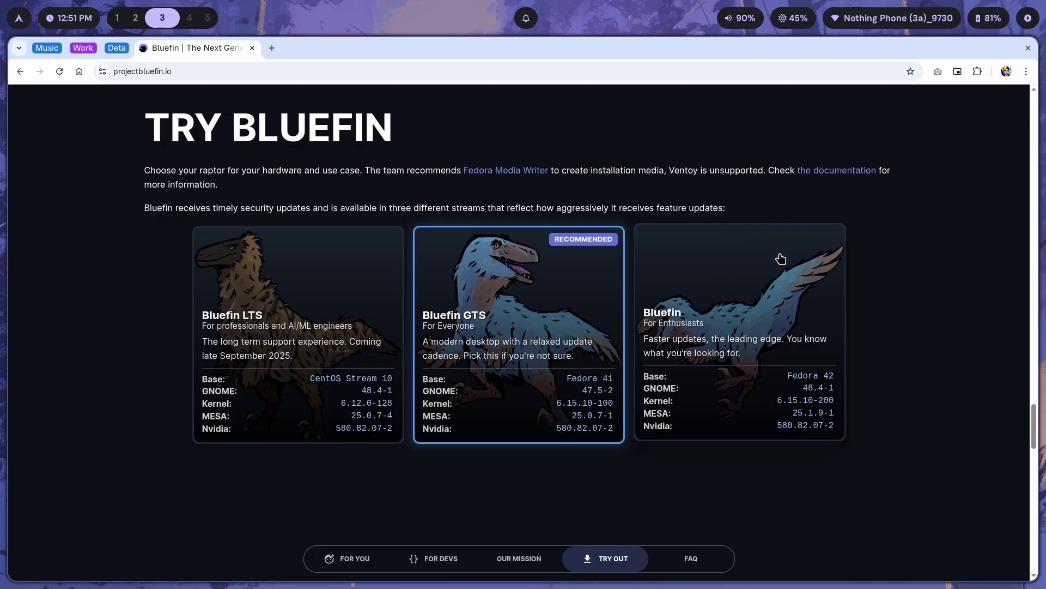
{"action": "scroll", "coordinate": [781, 258], "scroll_direction": "down", "scroll_amount": 20}
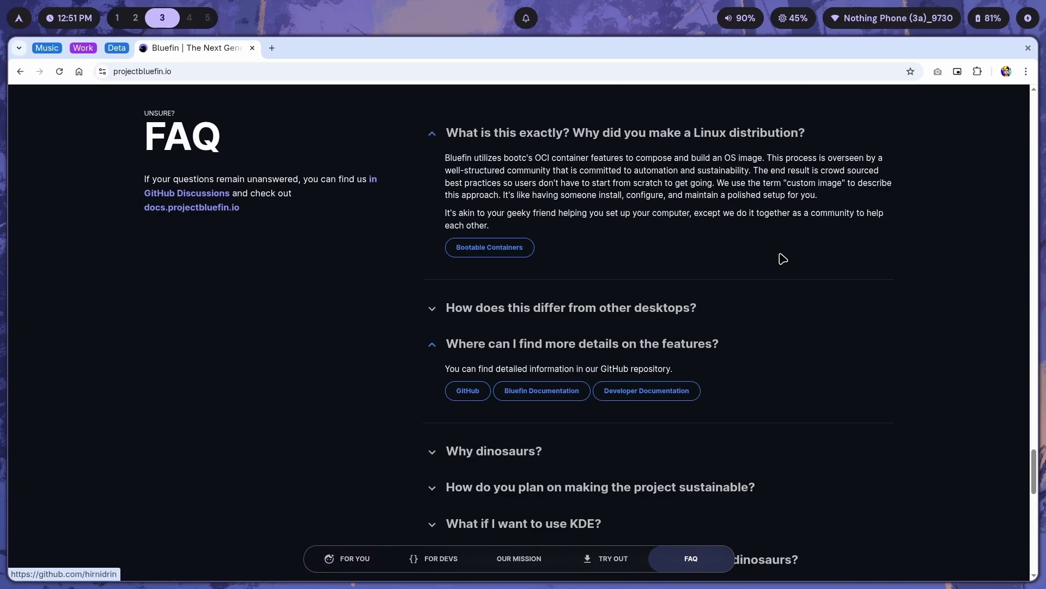
{"action": "scroll", "coordinate": [600, 382], "scroll_direction": "down", "scroll_amount": 15}
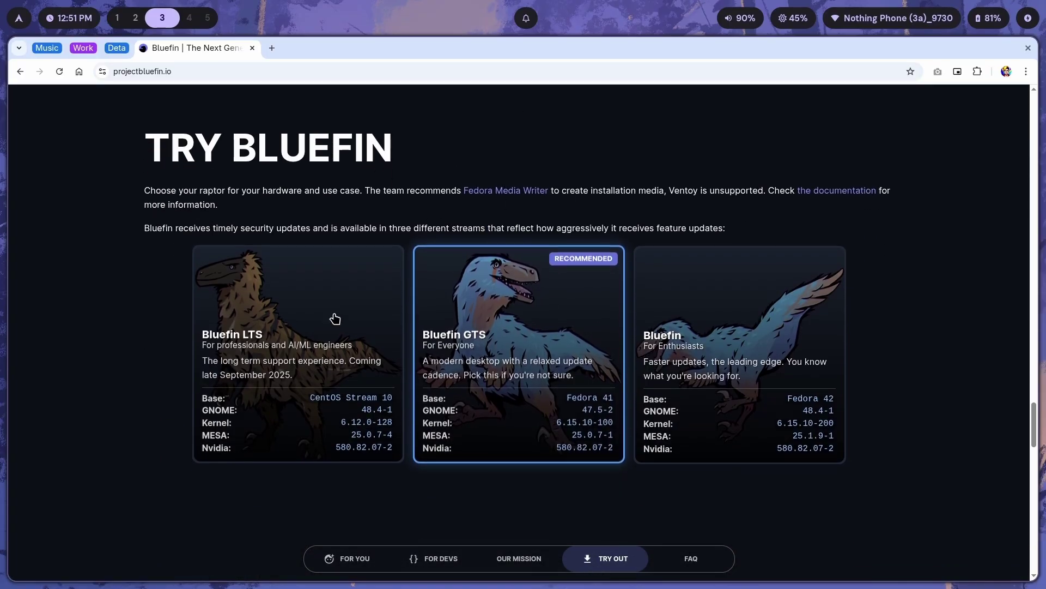
{"action": "scroll", "coordinate": [676, 341], "scroll_direction": "up", "scroll_amount": 20}
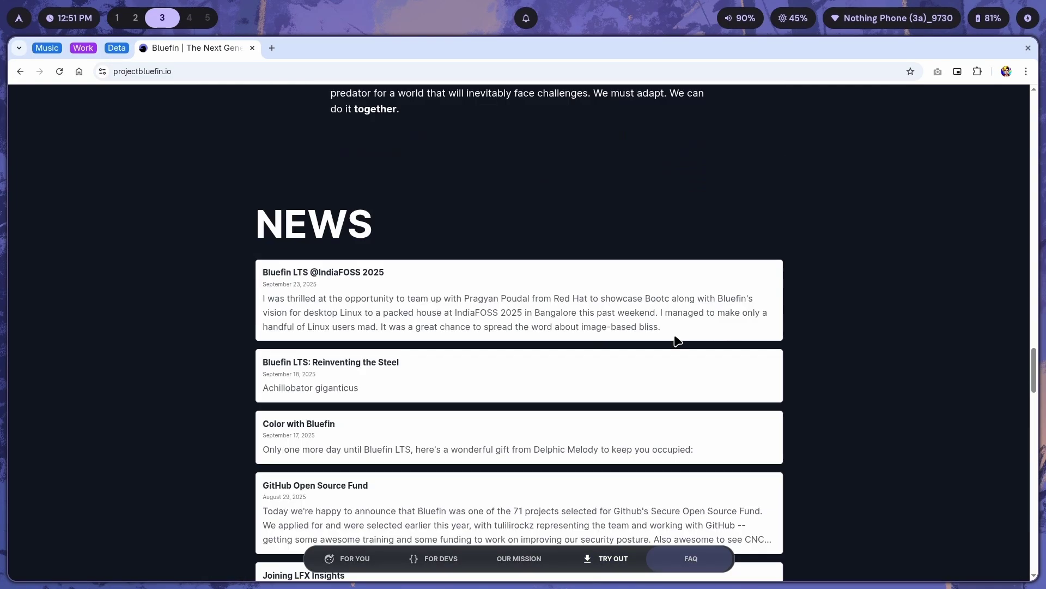
- Jump to FOR DEVS, the page top and bottom, then open Universal Blue in a new tab
{"action": "left_click", "coordinate": [434, 557]}
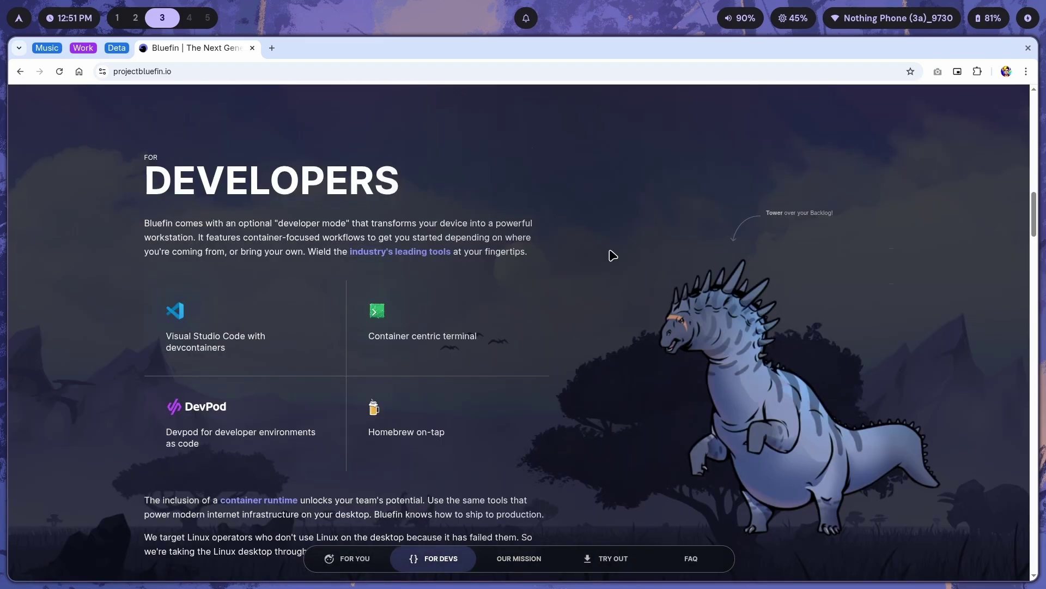
{"action": "key", "text": "Home"}
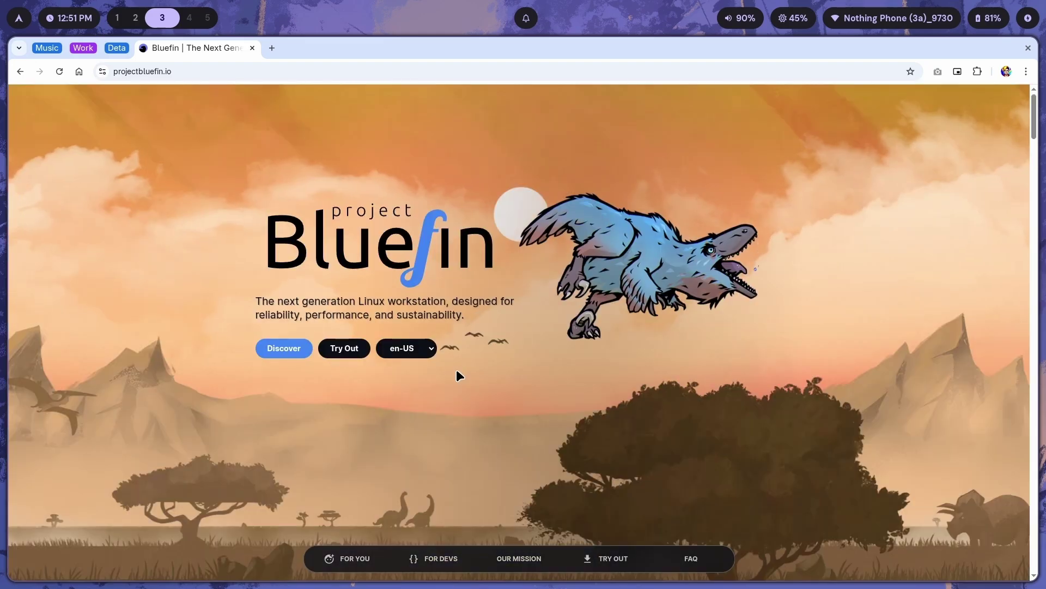
{"action": "key", "text": "End"}
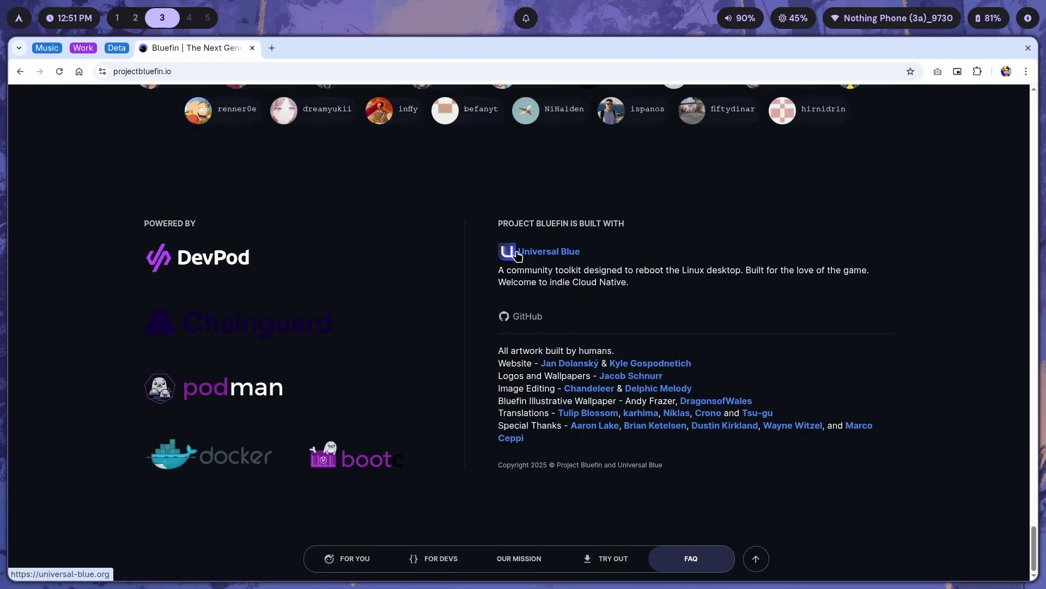
{"action": "left_click", "coordinate": [516, 247]}
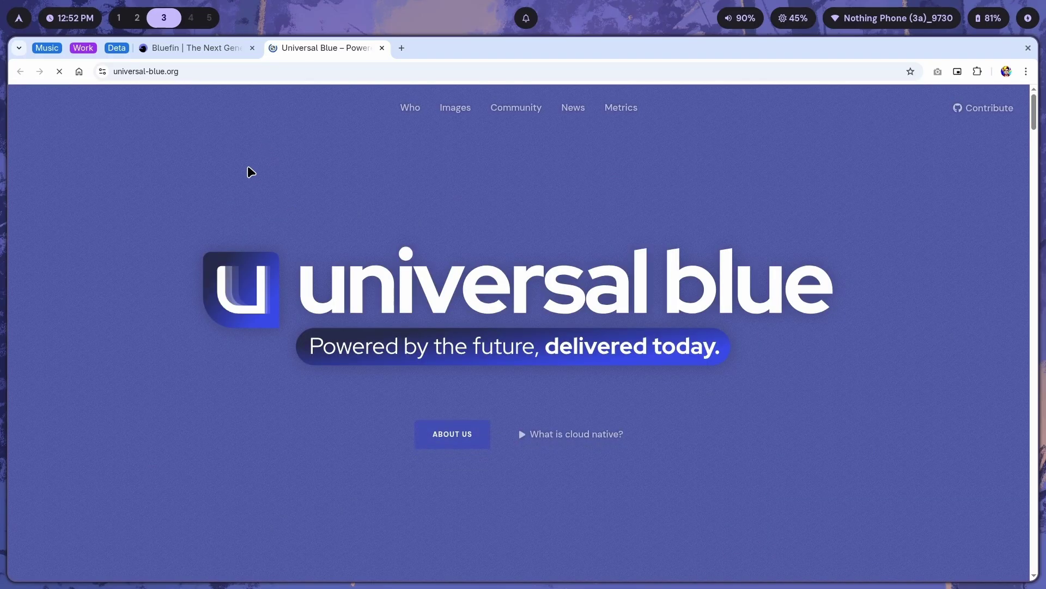
- Scroll through the Aurora, Bazzite, Bluefin, uCore and Base Images sections, then back up to Our Images
{"action": "scroll", "coordinate": [235, 206], "scroll_direction": "down", "scroll_amount": 15}
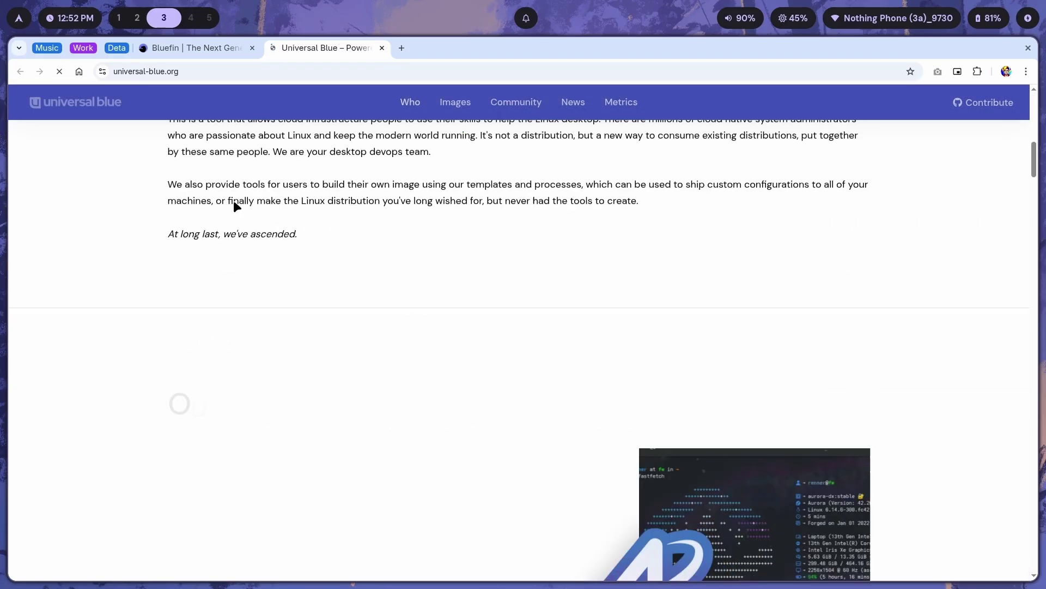
{"action": "scroll", "coordinate": [235, 206], "scroll_direction": "down", "scroll_amount": 3}
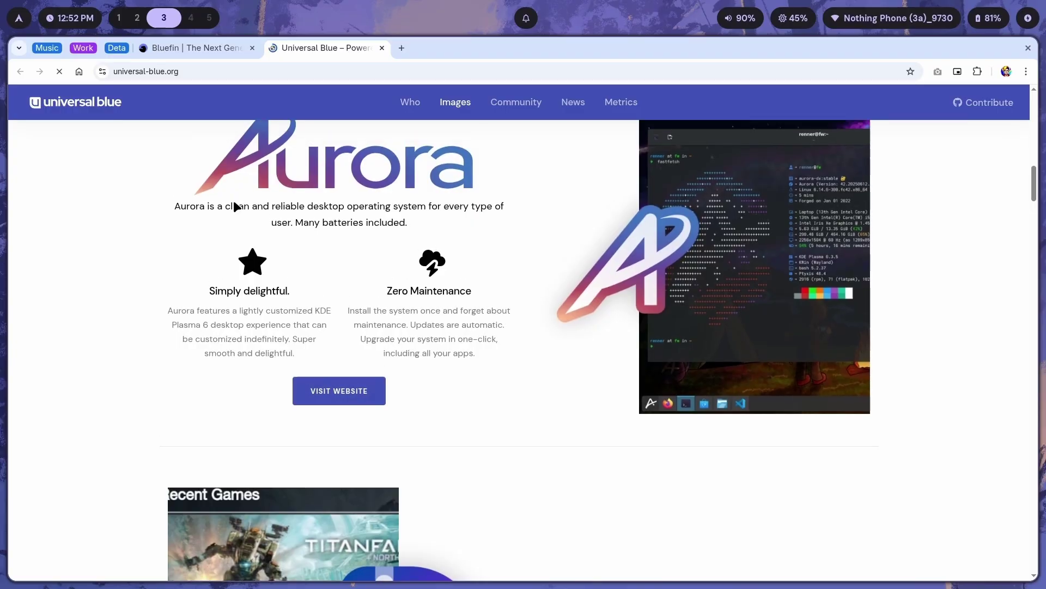
{"action": "scroll", "coordinate": [235, 206], "scroll_direction": "down", "scroll_amount": 6}
{"action": "scroll", "coordinate": [235, 203], "scroll_direction": "down", "scroll_amount": 15}
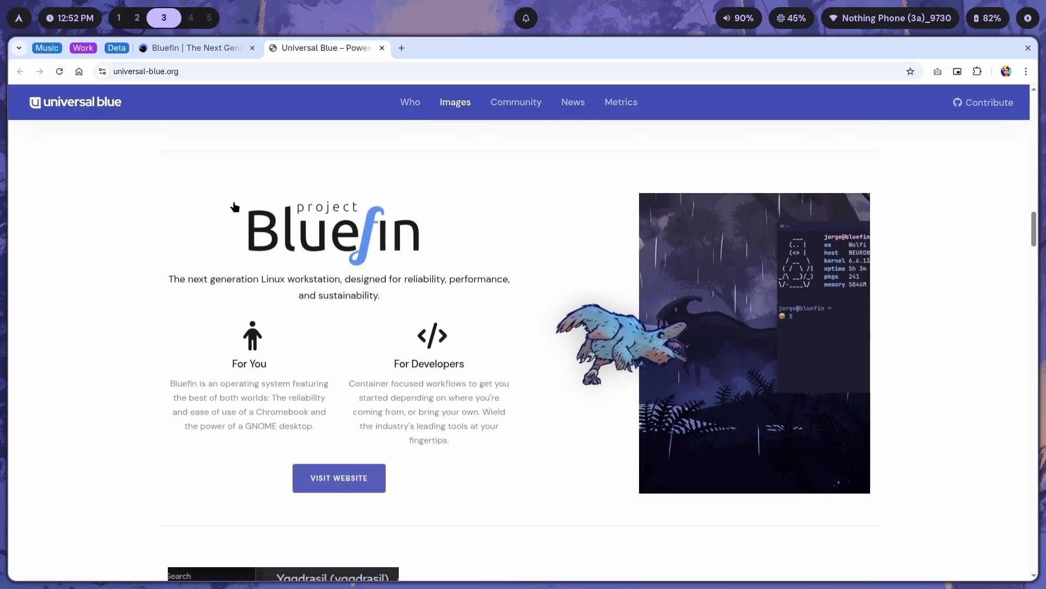
{"action": "scroll", "coordinate": [235, 206], "scroll_direction": "up", "scroll_amount": 2}
{"action": "scroll", "coordinate": [235, 206], "scroll_direction": "down", "scroll_amount": 6}
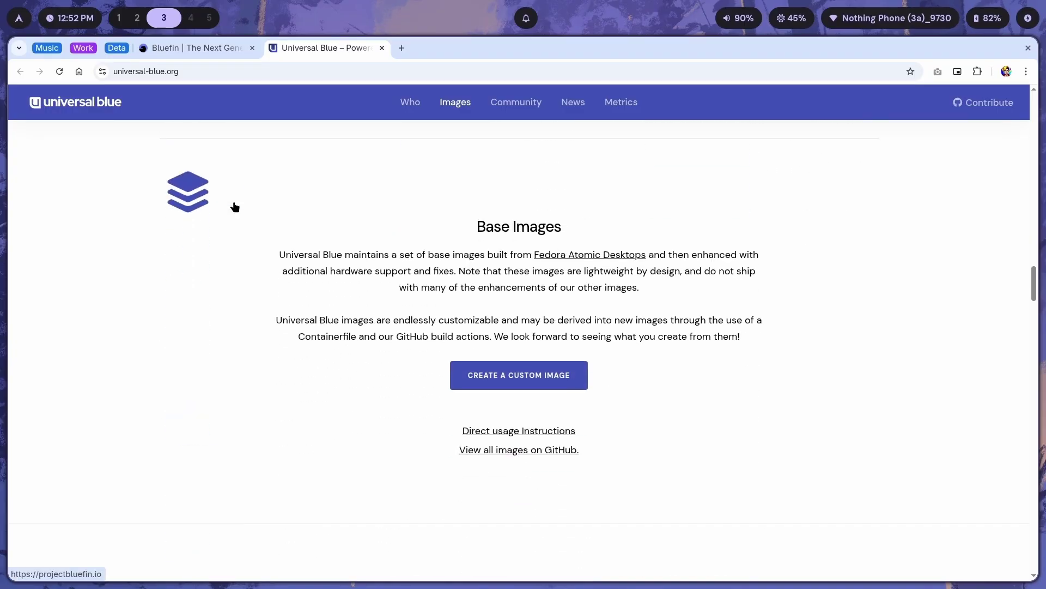
{"action": "scroll", "coordinate": [235, 206], "scroll_direction": "up", "scroll_amount": 20}
{"action": "scroll", "coordinate": [235, 206], "scroll_direction": "down", "scroll_amount": 5}
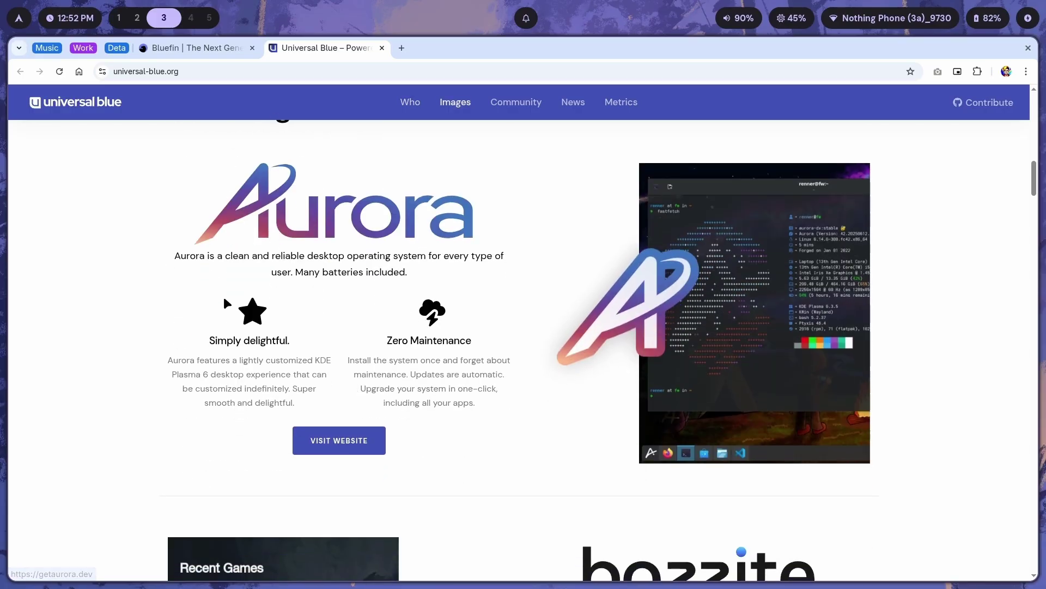
{"action": "scroll", "coordinate": [224, 296], "scroll_direction": "down", "scroll_amount": 5}
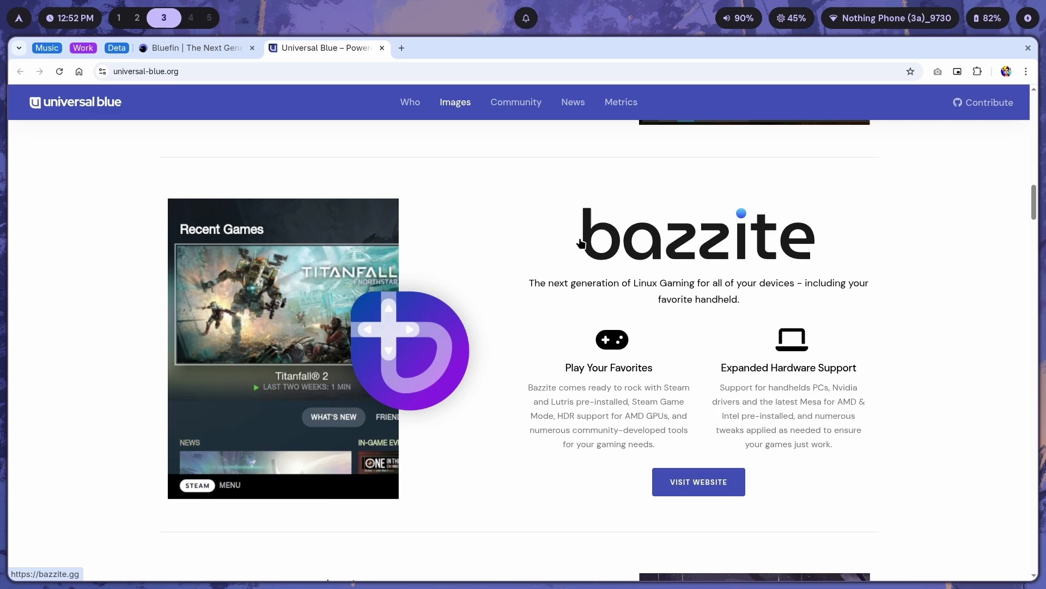
{"action": "scroll", "coordinate": [630, 321], "scroll_direction": "down", "scroll_amount": 6}
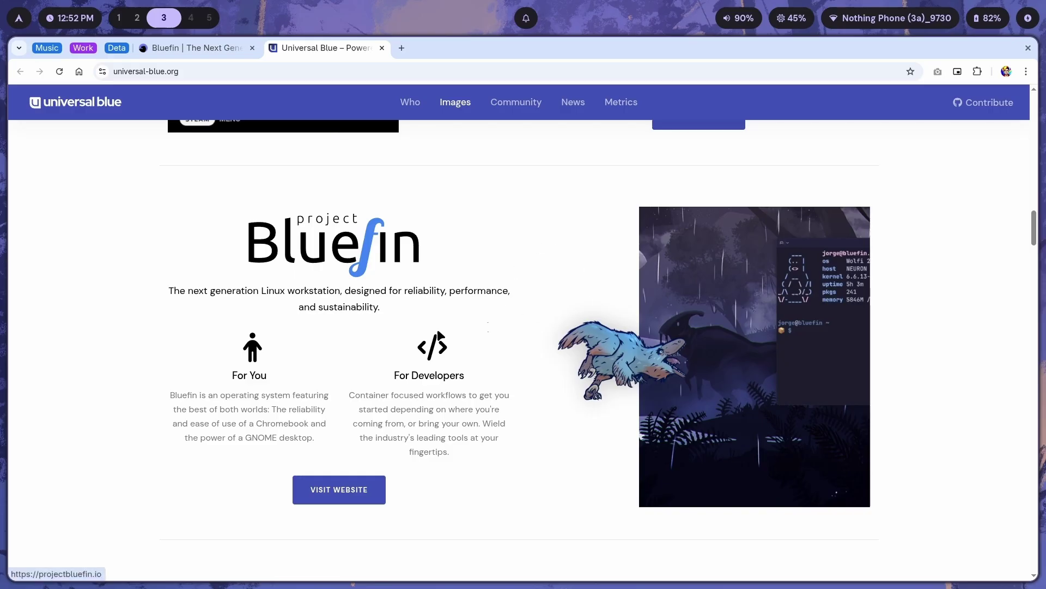
{"action": "scroll", "coordinate": [467, 305], "scroll_direction": "up", "scroll_amount": 5}
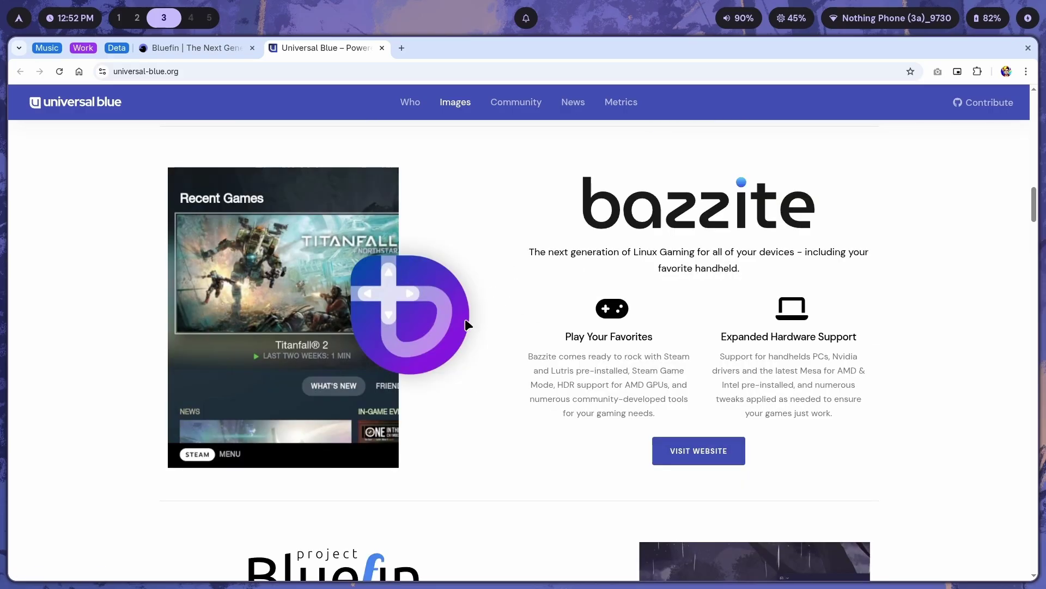
{"action": "scroll", "coordinate": [466, 321], "scroll_direction": "down", "scroll_amount": 2}
{"action": "scroll", "coordinate": [475, 369], "scroll_direction": "up", "scroll_amount": 10}
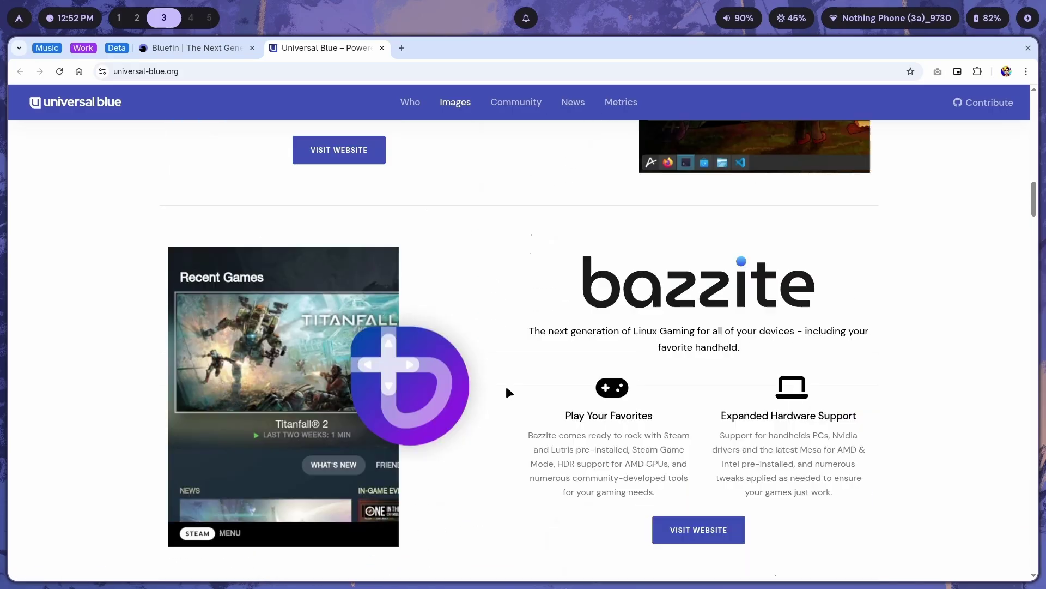
{"action": "scroll", "coordinate": [506, 388], "scroll_direction": "down", "scroll_amount": 1}
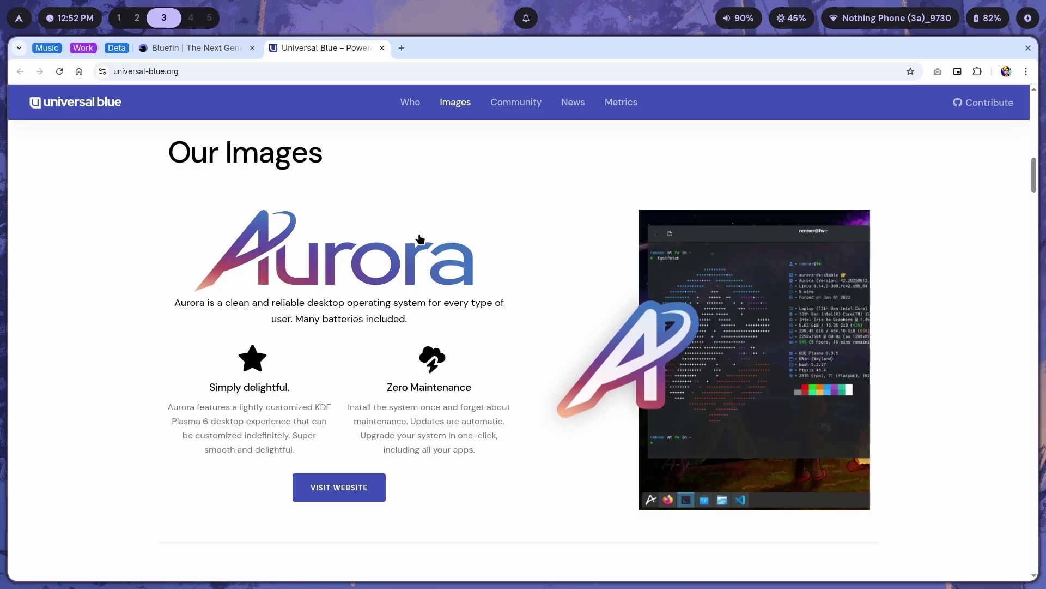
{"action": "scroll", "coordinate": [482, 374], "scroll_direction": "down", "scroll_amount": 18}
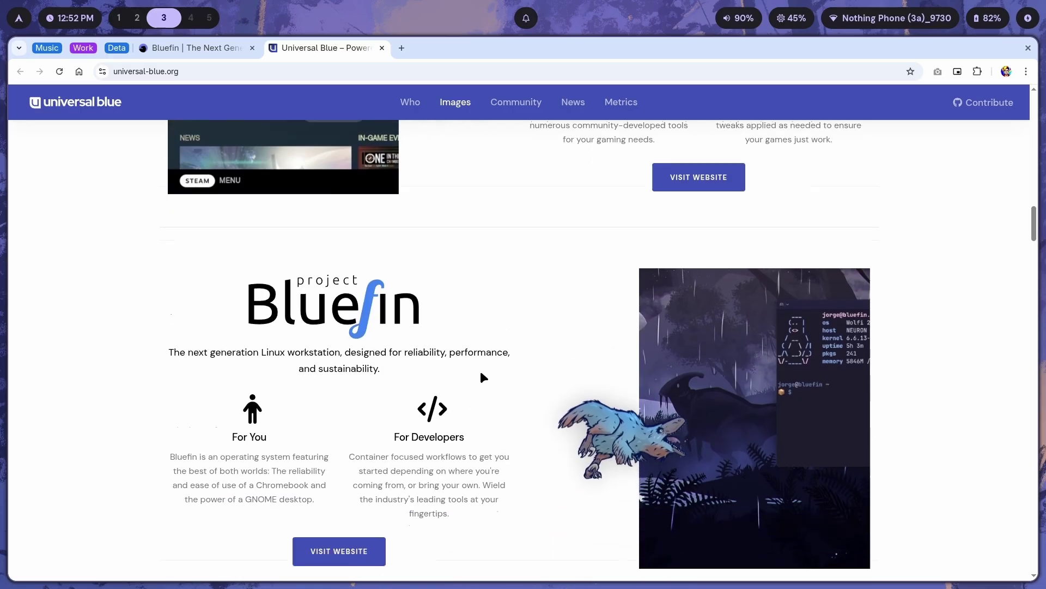
{"action": "scroll", "coordinate": [482, 377], "scroll_direction": "down", "scroll_amount": 2}
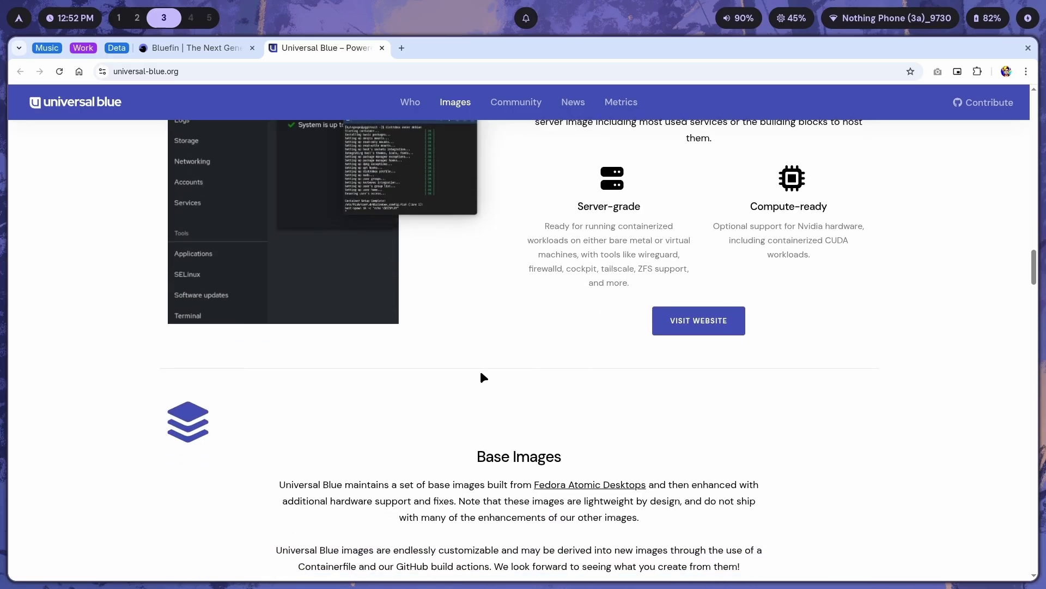
{"action": "scroll", "coordinate": [481, 376], "scroll_direction": "down", "scroll_amount": 1}
{"action": "scroll", "coordinate": [481, 376], "scroll_direction": "up", "scroll_amount": 15}
{"action": "scroll", "coordinate": [481, 376], "scroll_direction": "down", "scroll_amount": 18}
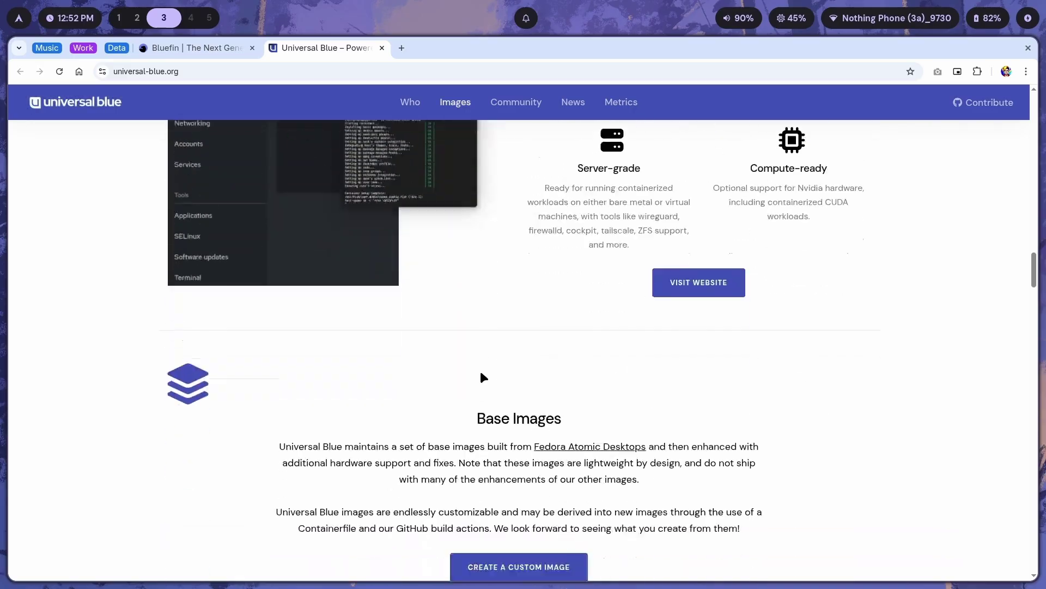
{"action": "scroll", "coordinate": [483, 377], "scroll_direction": "down", "scroll_amount": 2}
{"action": "scroll", "coordinate": [483, 377], "scroll_direction": "up", "scroll_amount": 12}
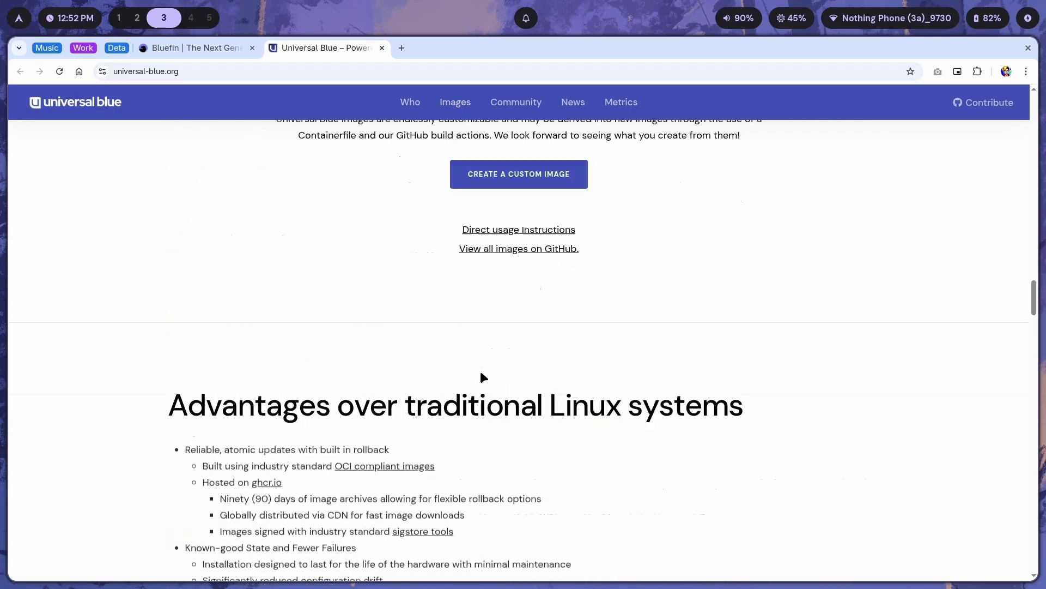
{"action": "scroll", "coordinate": [482, 377], "scroll_direction": "up", "scroll_amount": 20}
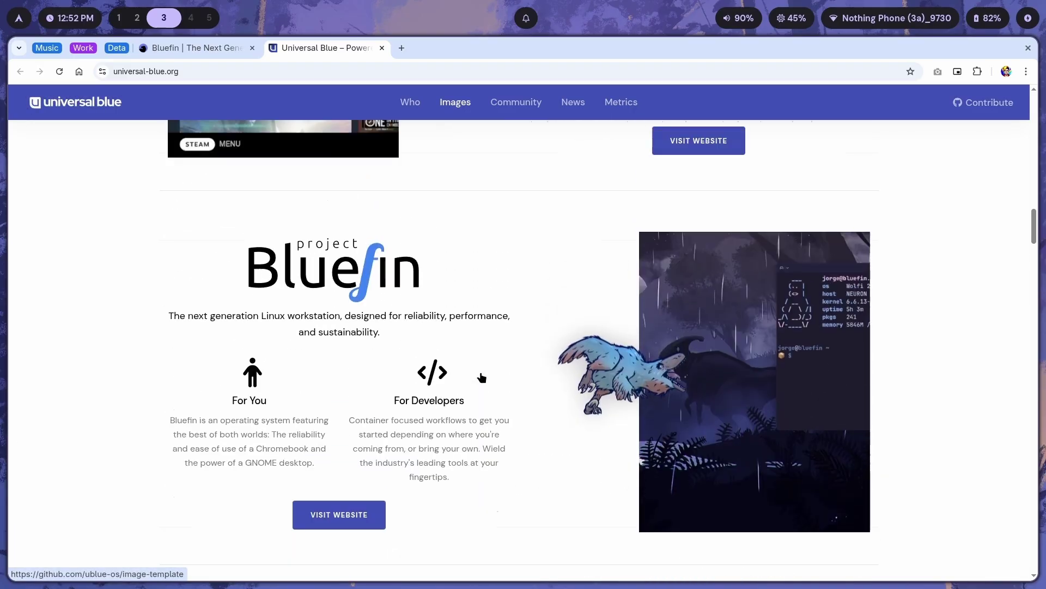
{"action": "scroll", "coordinate": [482, 377], "scroll_direction": "up", "scroll_amount": 9}
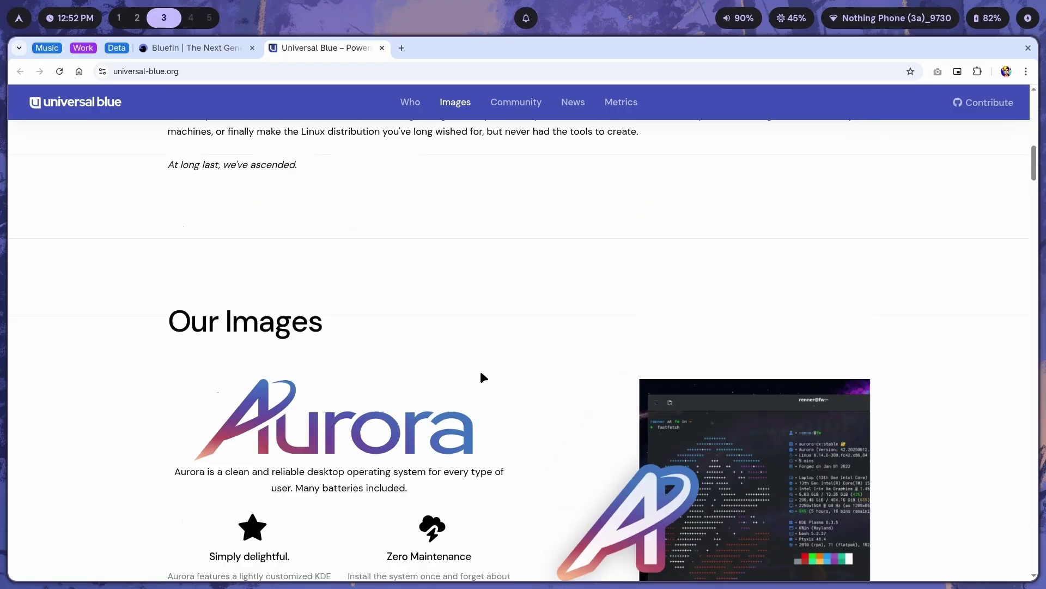
{"action": "scroll", "coordinate": [482, 376], "scroll_direction": "up", "scroll_amount": 10}
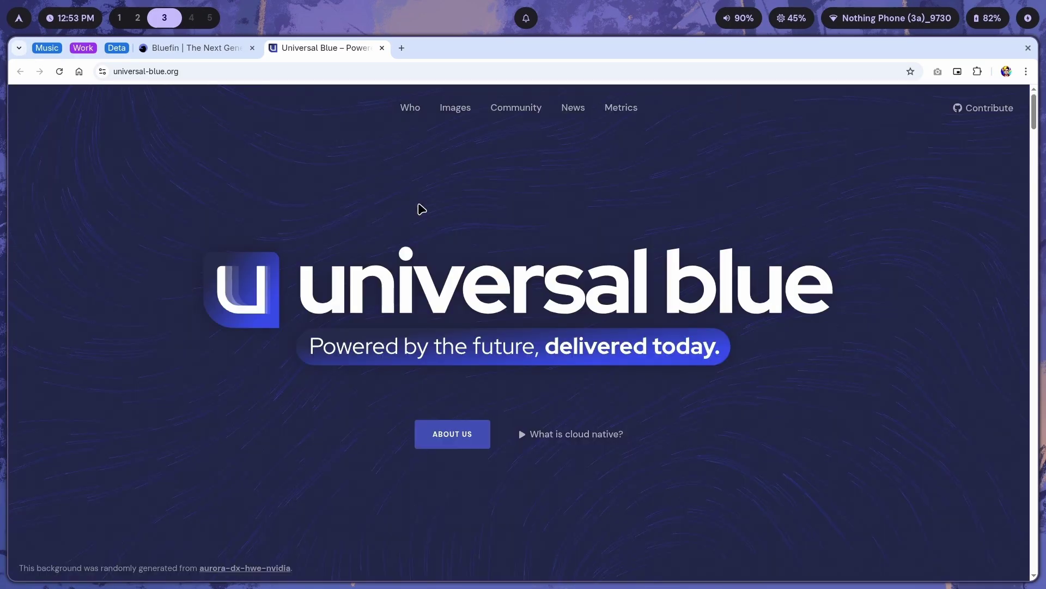